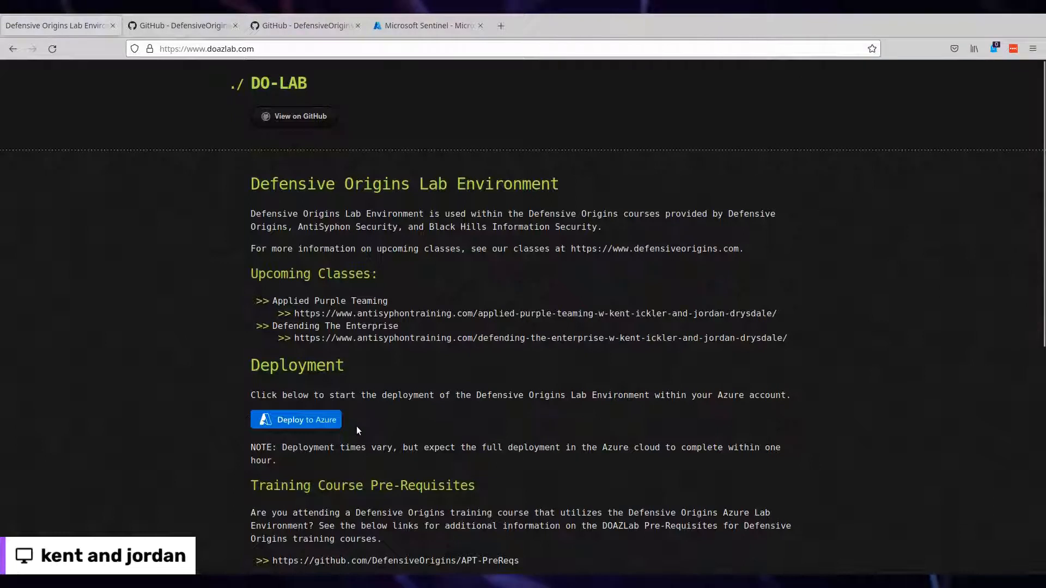
Step: Start the lab environment's deployment to Azure and sign in with the Defensive Origins account
{"action": "left_click", "coordinate": [271, 419]}
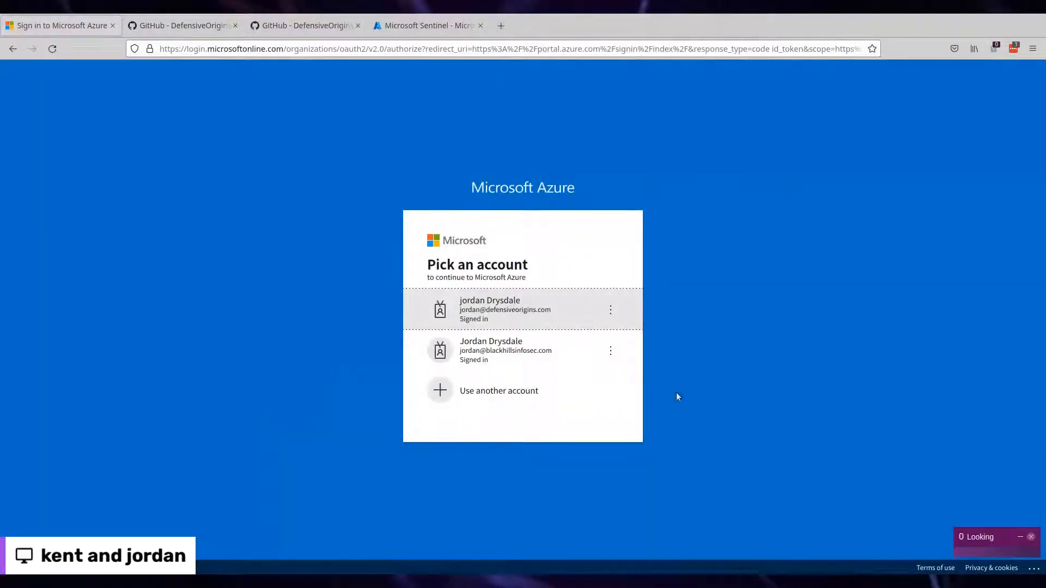
{"action": "left_click", "coordinate": [548, 305]}
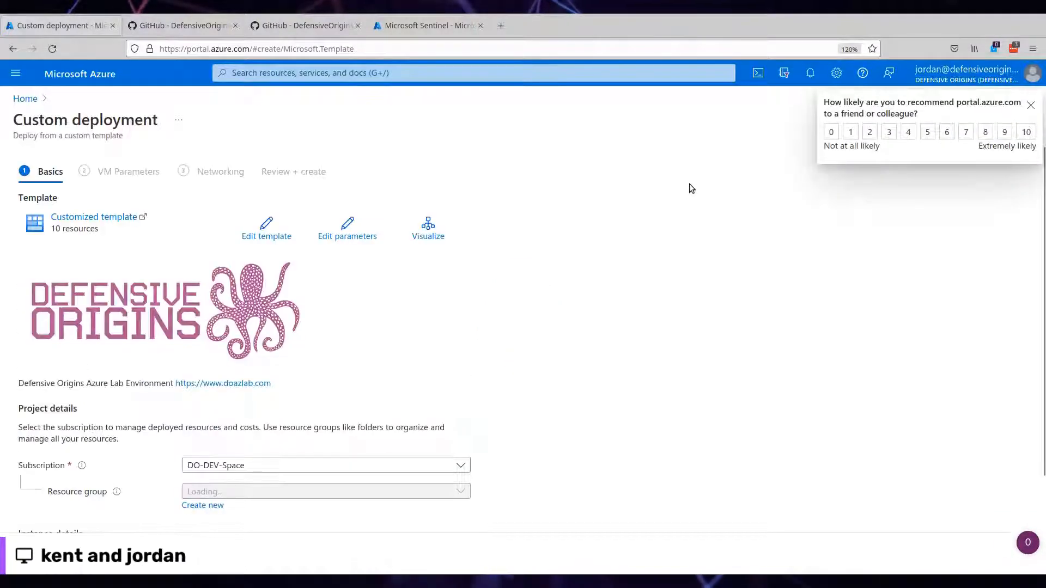
Step: Create a new resource group named BHISLIVESTREAMDEMOTIME for the custom deployment
{"action": "scroll", "coordinate": [257, 466], "scroll_direction": "down", "scroll_amount": 2}
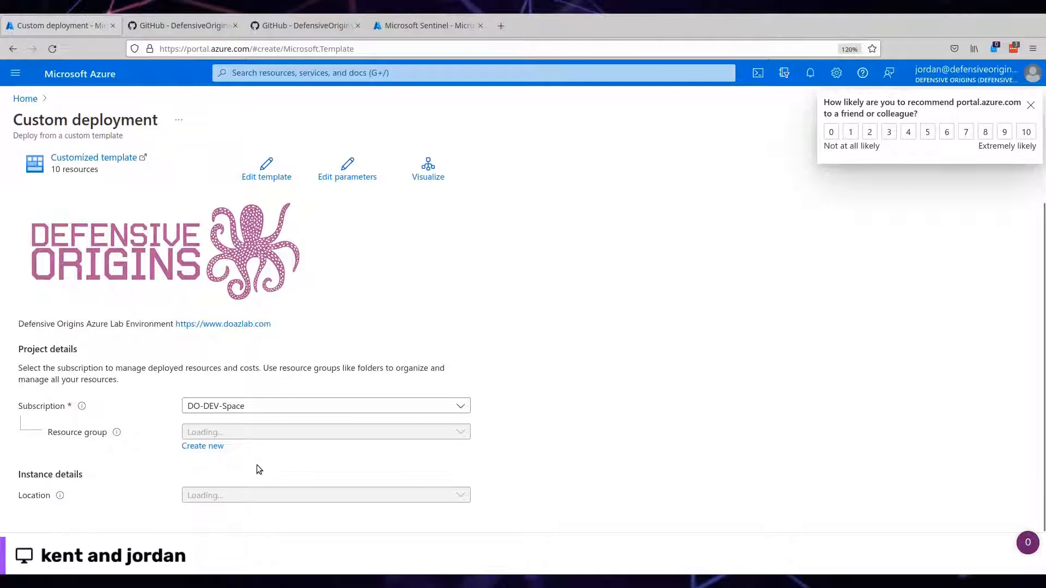
{"action": "left_click", "coordinate": [215, 445]}
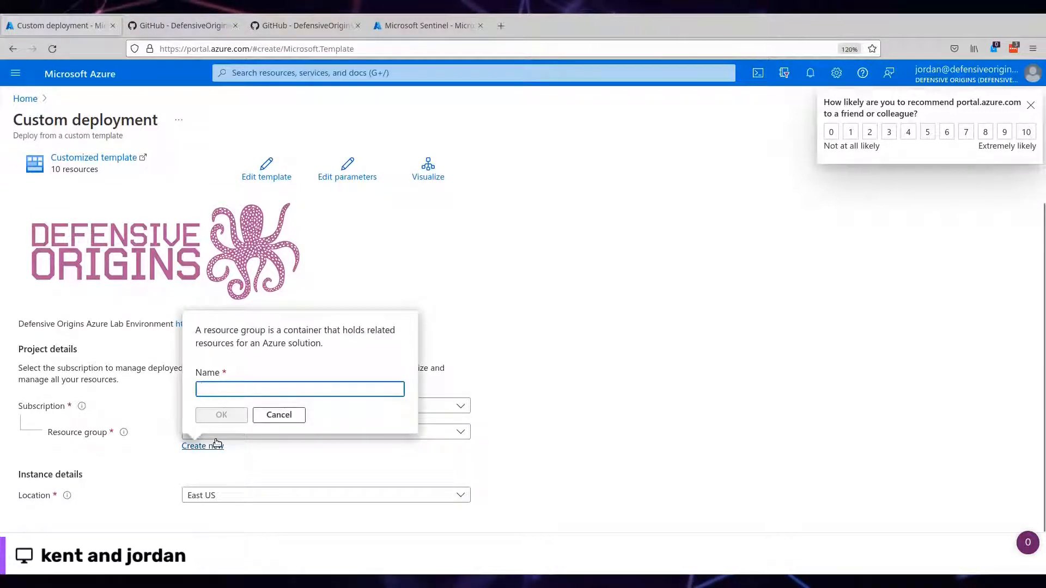
{"action": "type", "text": "BHIOS"}
{"action": "key", "text": "BackSpace"}
{"action": "key", "text": "BackSpace"}
{"action": "type", "text": "SKL"}
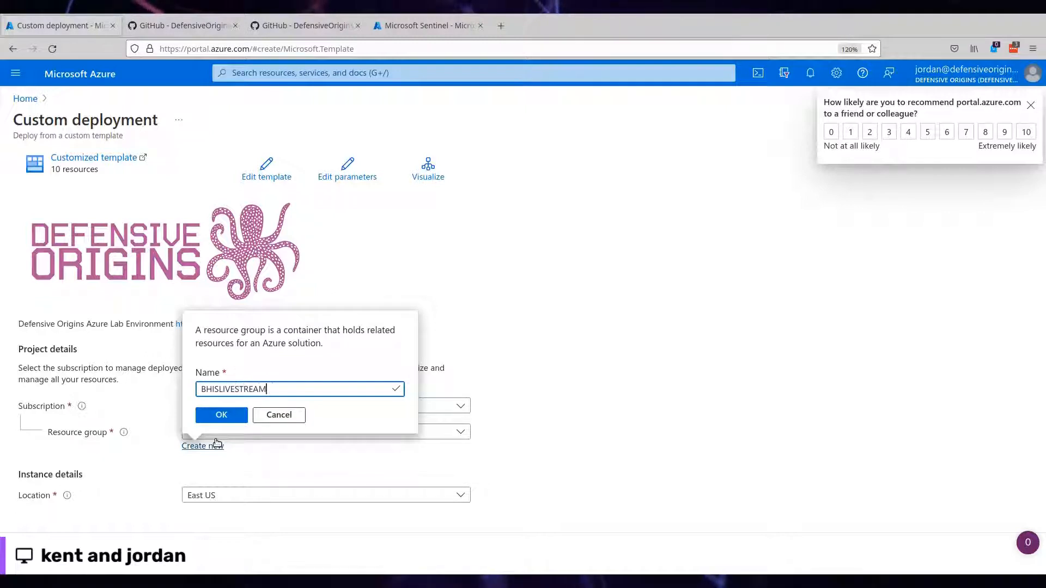
{"action": "type", "text": "VESTREAMDEMOTIME"}
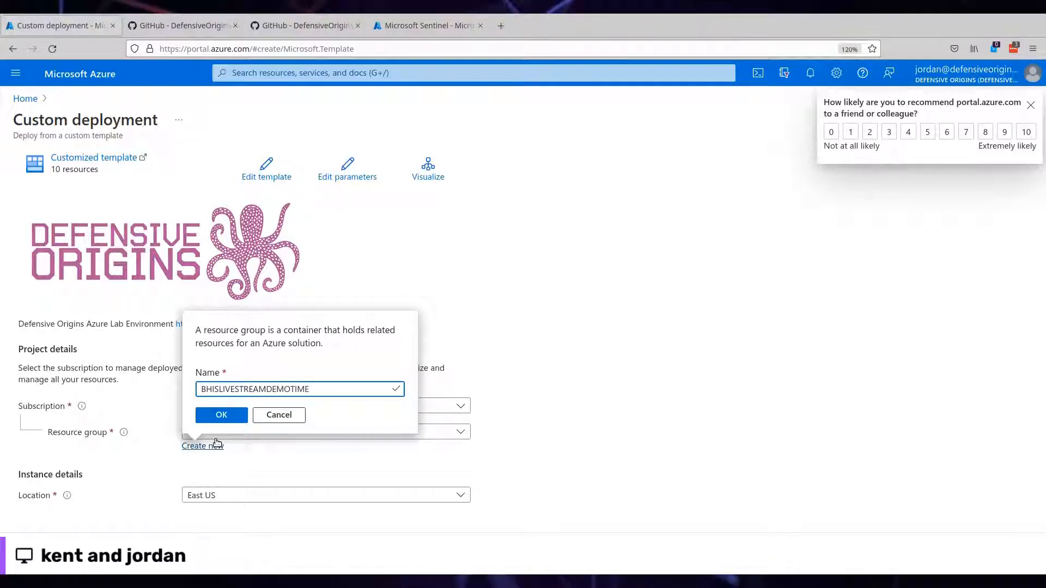
{"action": "left_click", "coordinate": [220, 414]}
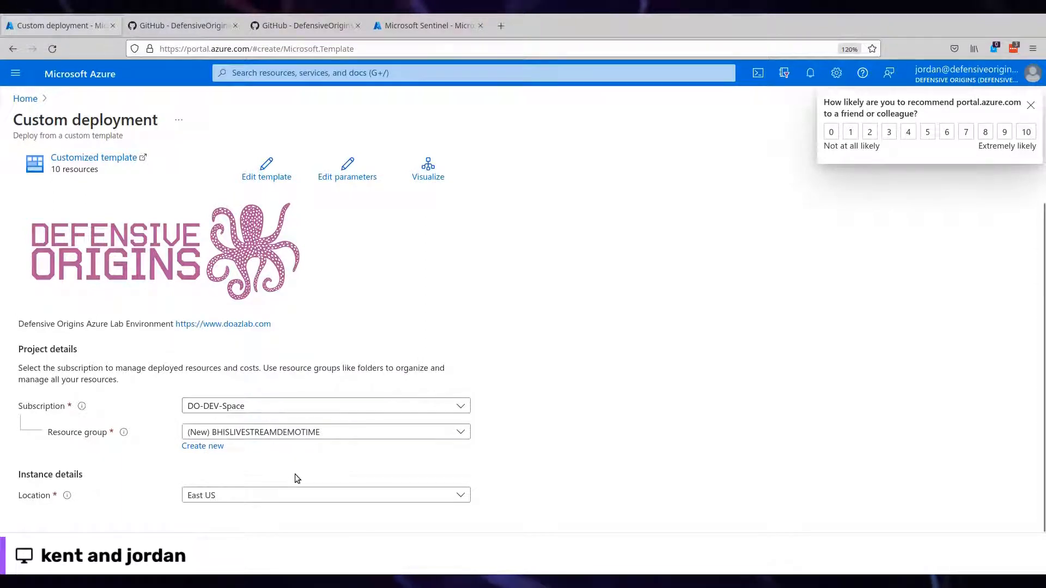
Step: Accept the default location, VM size and allowed IP addresses, and create the custom deployment
{"action": "left_click", "coordinate": [215, 554]}
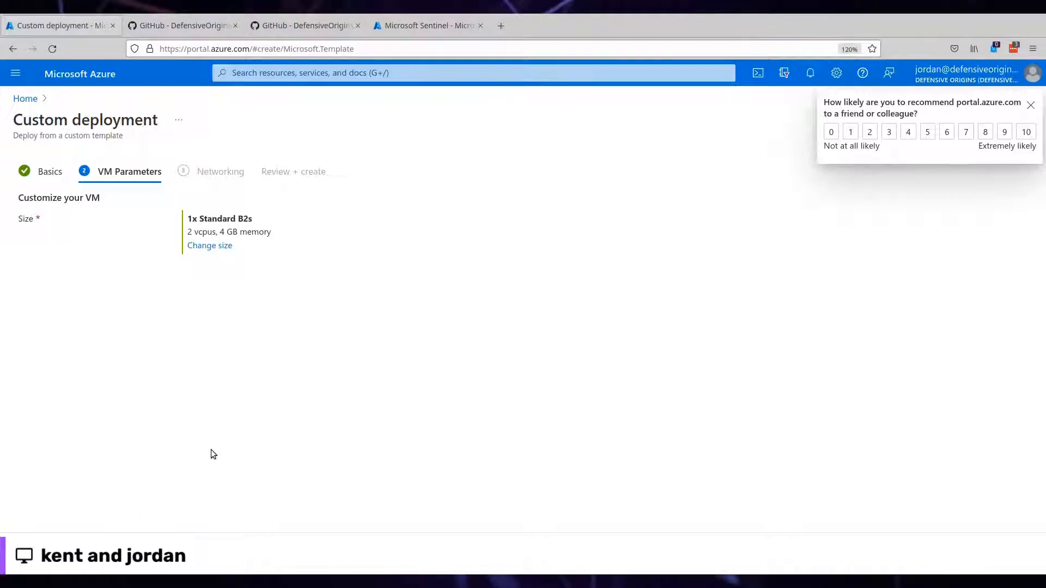
{"action": "left_click", "coordinate": [202, 555]}
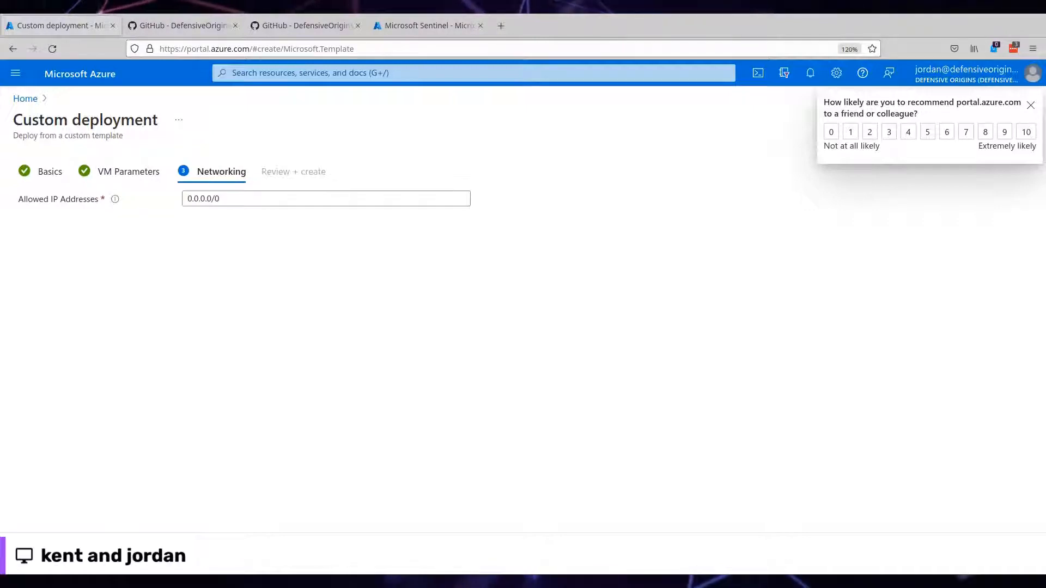
{"action": "left_click", "coordinate": [202, 555]}
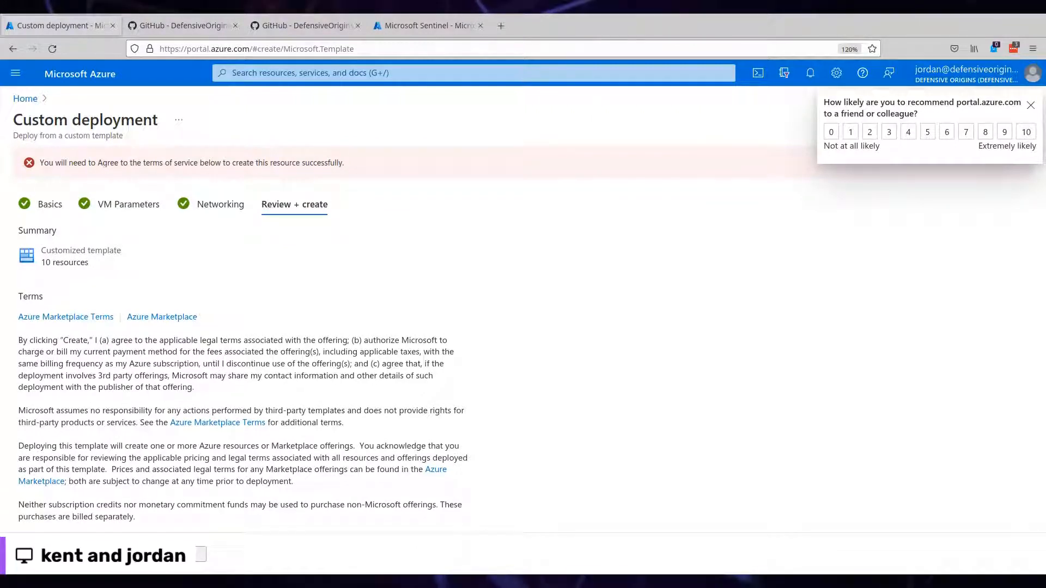
{"action": "left_click", "coordinate": [47, 555]}
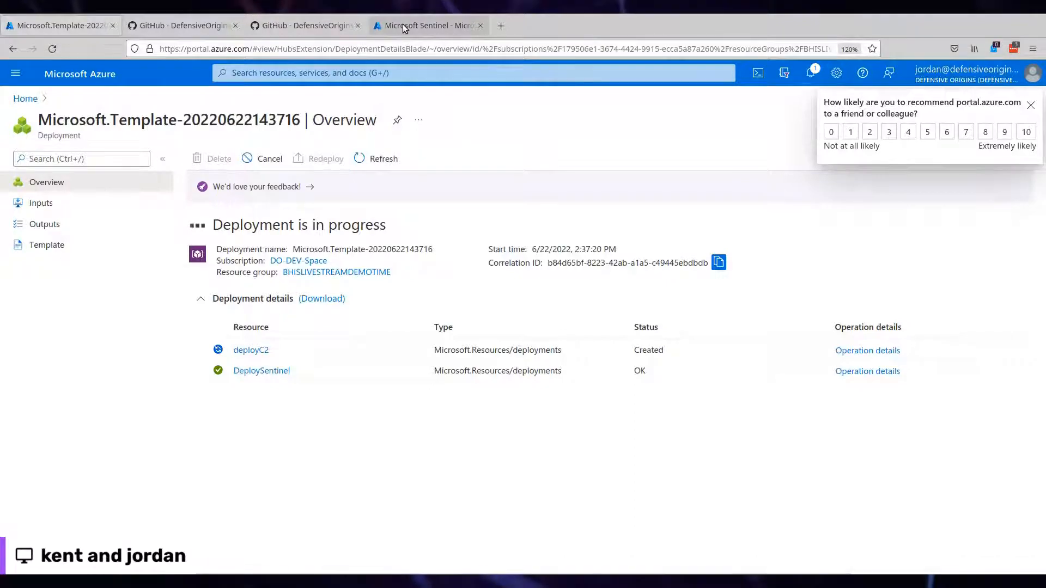
Step: Review the failed-logins KQL query and its EventID 4625 filter in the Microsoft Sentinel logs
{"action": "left_click", "coordinate": [427, 26]}
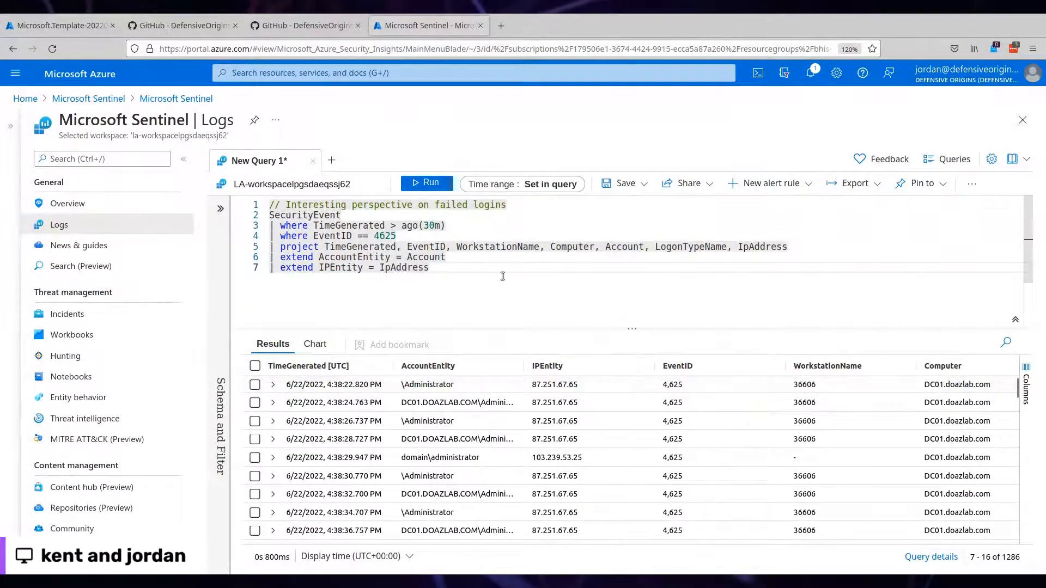
{"action": "double_click", "coordinate": [382, 239]}
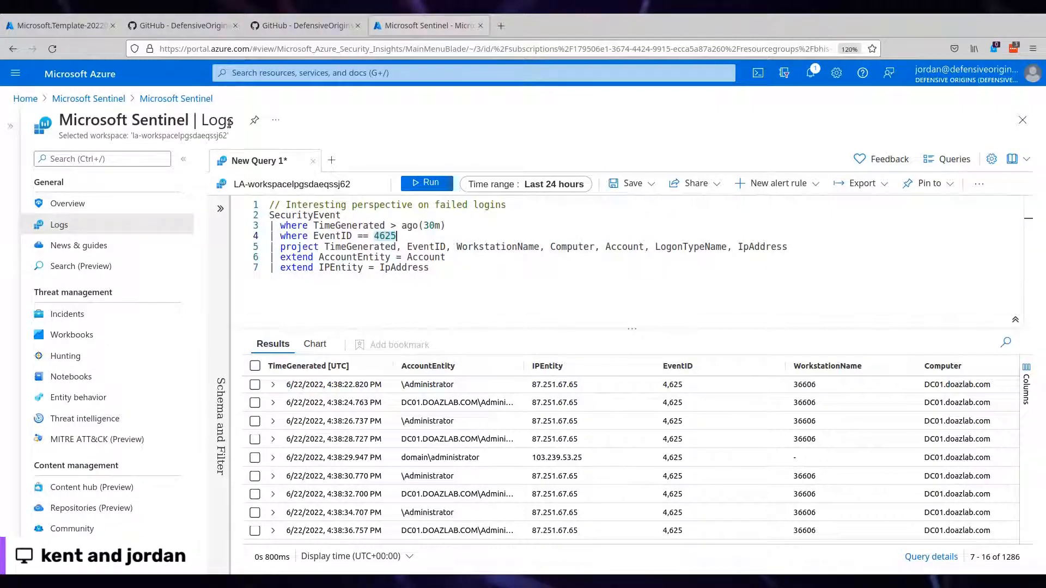
{"action": "key", "text": "ctrl+a"}
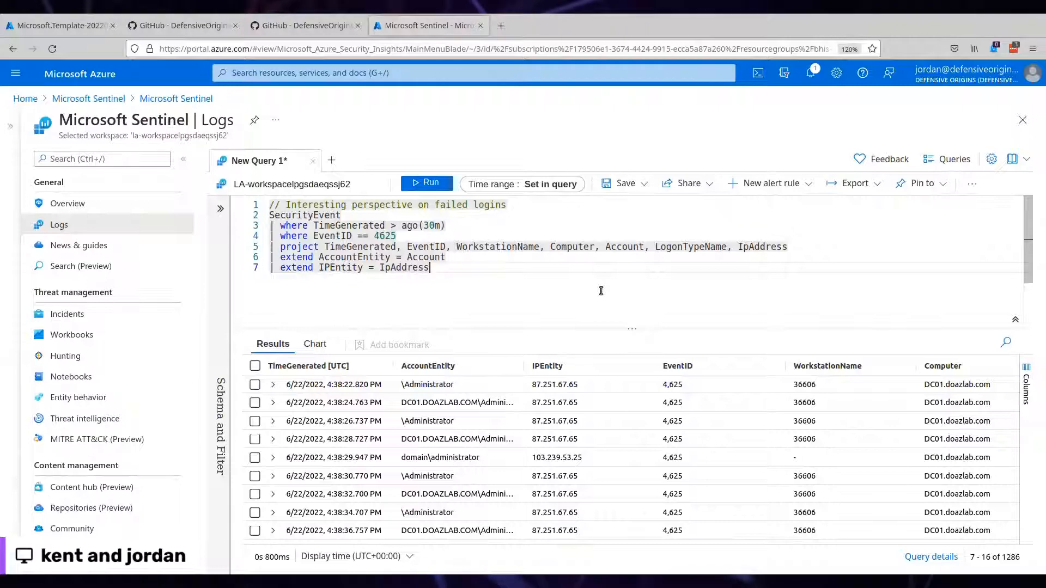
Step: Check the deployment's progress and examine the DO-LAB and SentinelKQL repositories on GitHub
{"action": "left_click", "coordinate": [95, 22]}
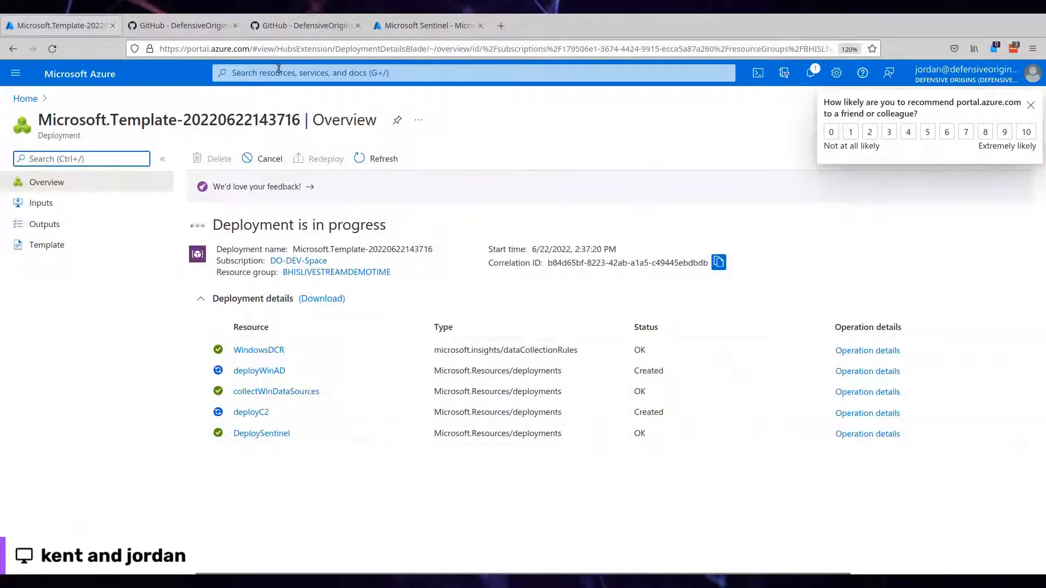
{"action": "left_click", "coordinate": [191, 25]}
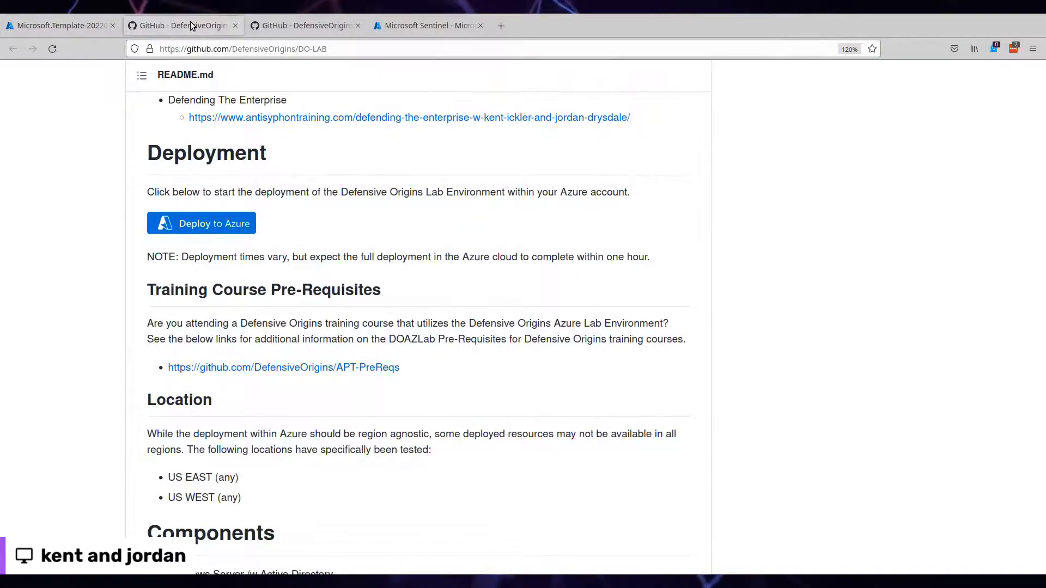
{"action": "left_click", "coordinate": [318, 25]}
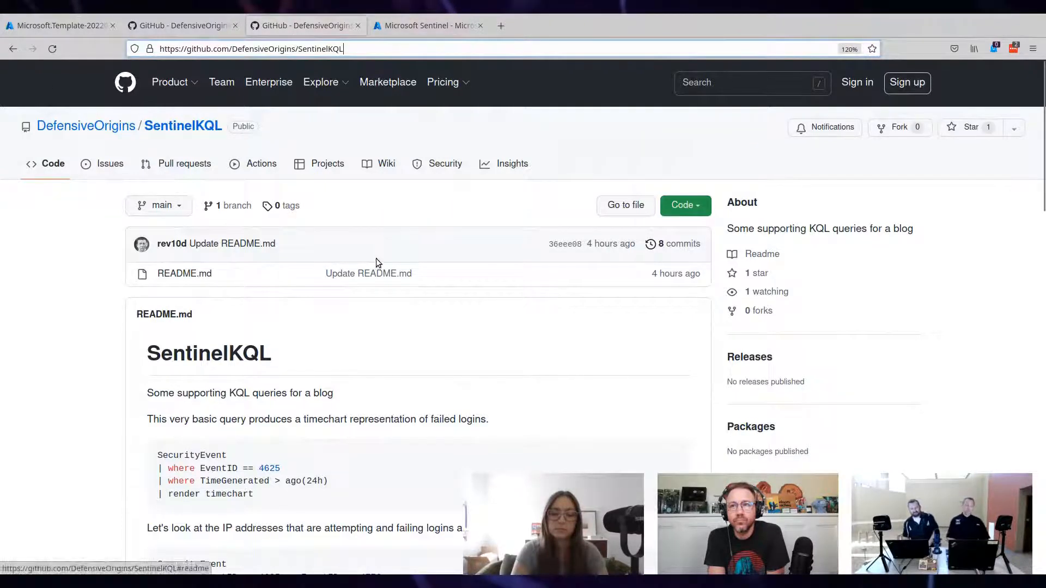
{"action": "scroll", "coordinate": [378, 258], "scroll_direction": "down", "scroll_amount": 3}
{"action": "scroll", "coordinate": [380, 260], "scroll_direction": "up", "scroll_amount": 3}
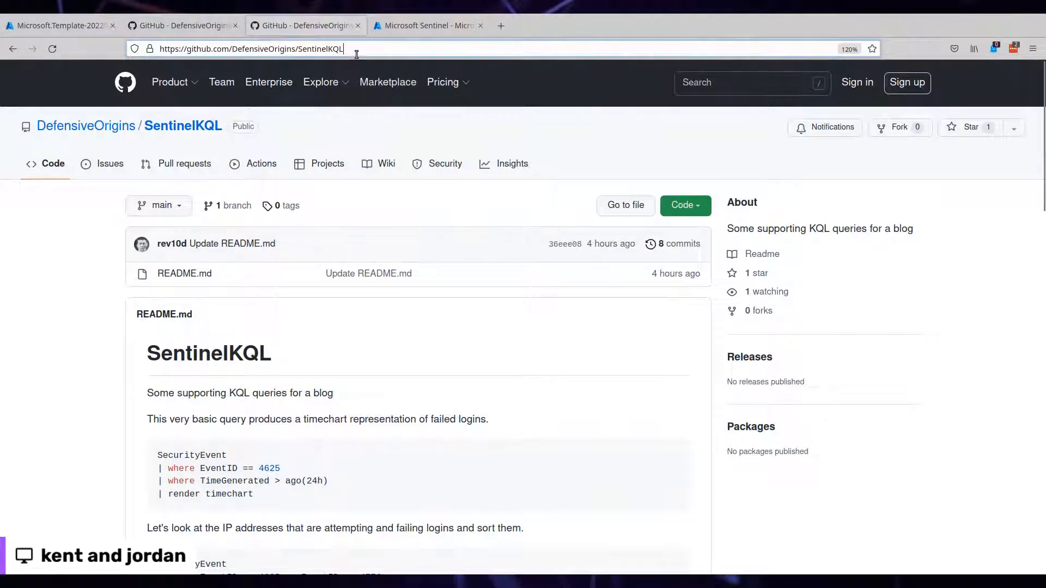
{"action": "left_click_drag", "start_coordinate": [343, 49], "coordinate": [302, 42]}
{"action": "left_click", "coordinate": [380, 48]}
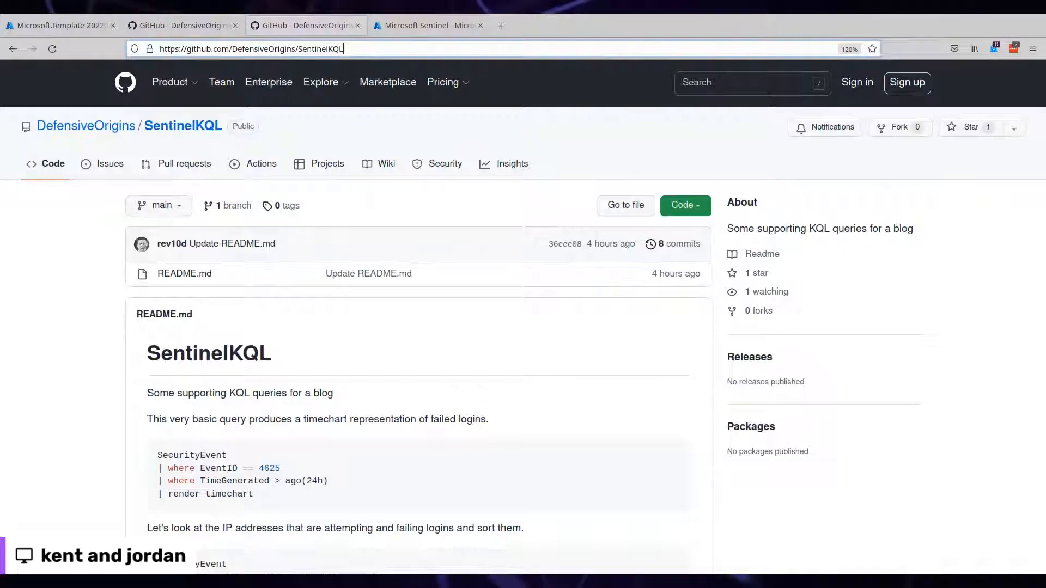
Step: Return to the Azure portal and open the Microsoft Sentinel workspace list, discarding the unsaved query edits
{"action": "left_click", "coordinate": [428, 27]}
{"action": "left_click", "coordinate": [428, 73]}
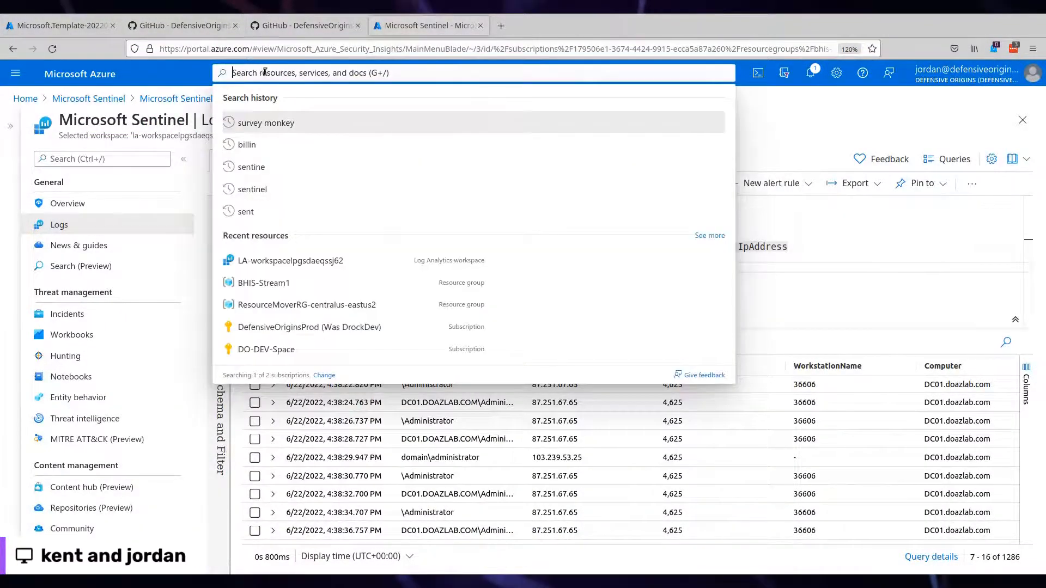
{"action": "left_click", "coordinate": [255, 284]}
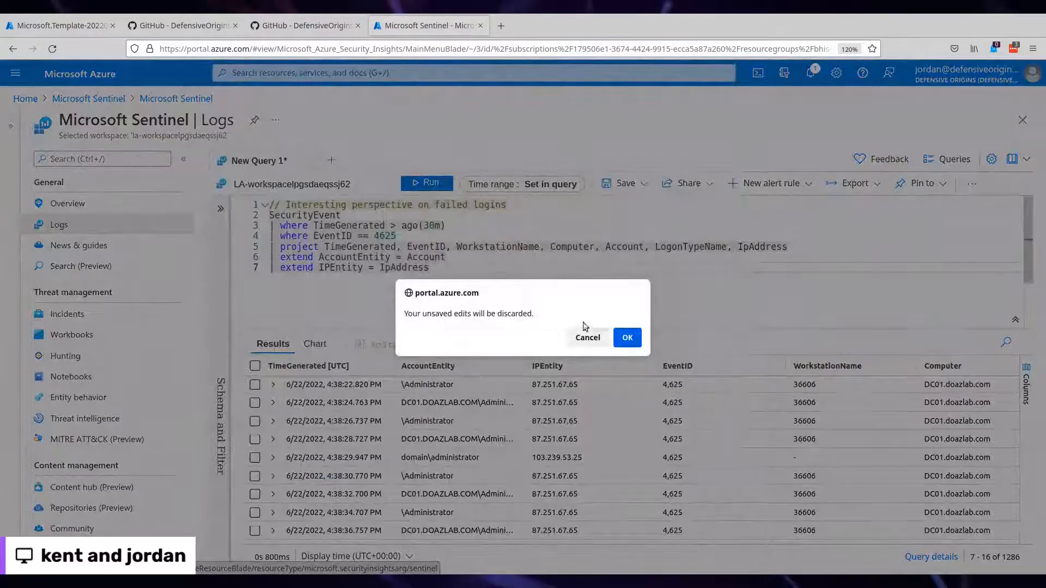
{"action": "left_click", "coordinate": [628, 333]}
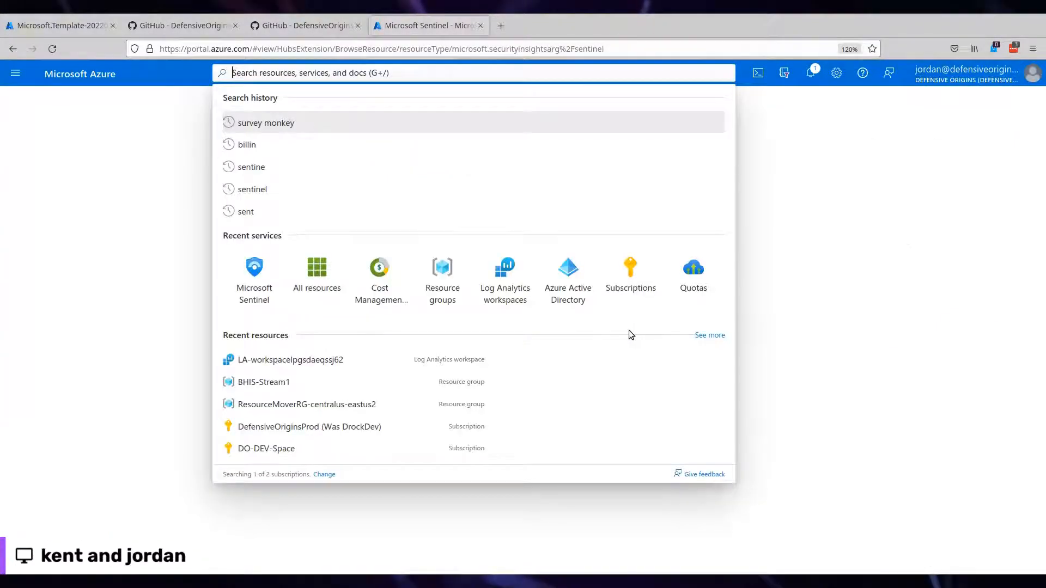
Step: Open the Sentinel workspace in the bhis-stream1 resource group and collapse the workspace list
{"action": "left_click_drag", "start_coordinate": [719, 263], "coordinate": [698, 214]}
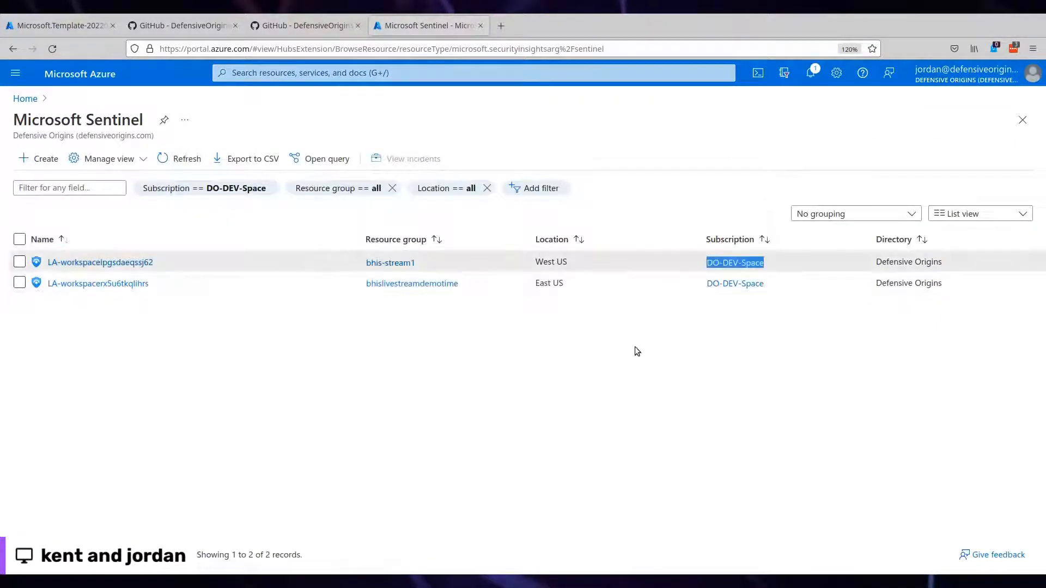
{"action": "left_click", "coordinate": [174, 310]}
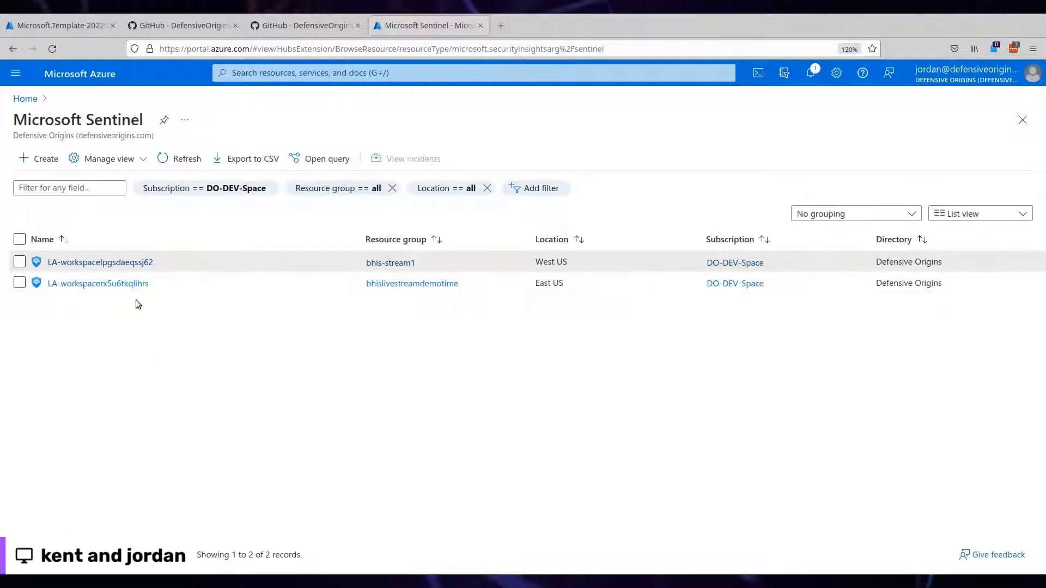
{"action": "left_click", "coordinate": [90, 263]}
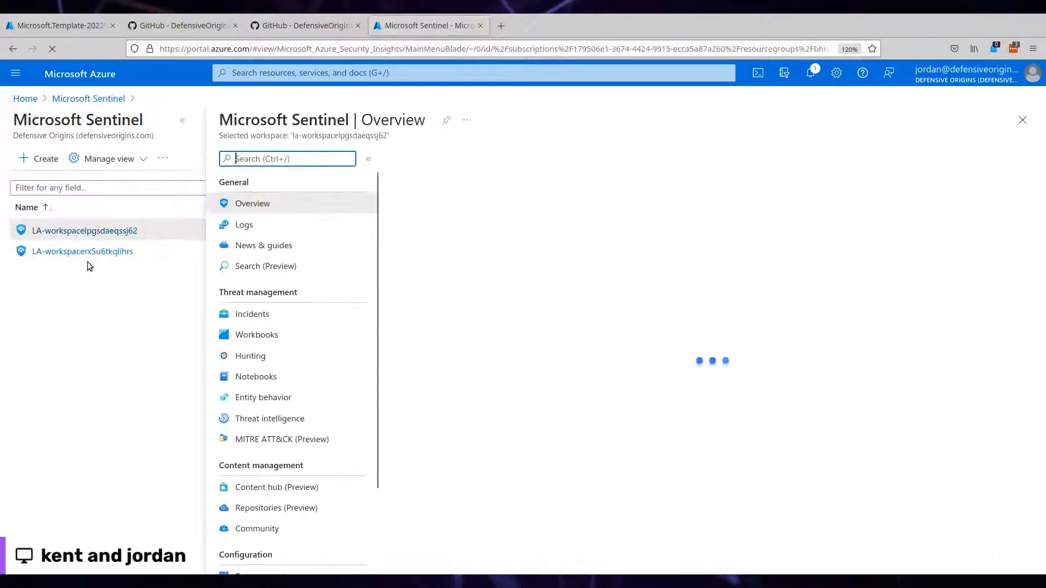
{"action": "left_click", "coordinate": [182, 119]}
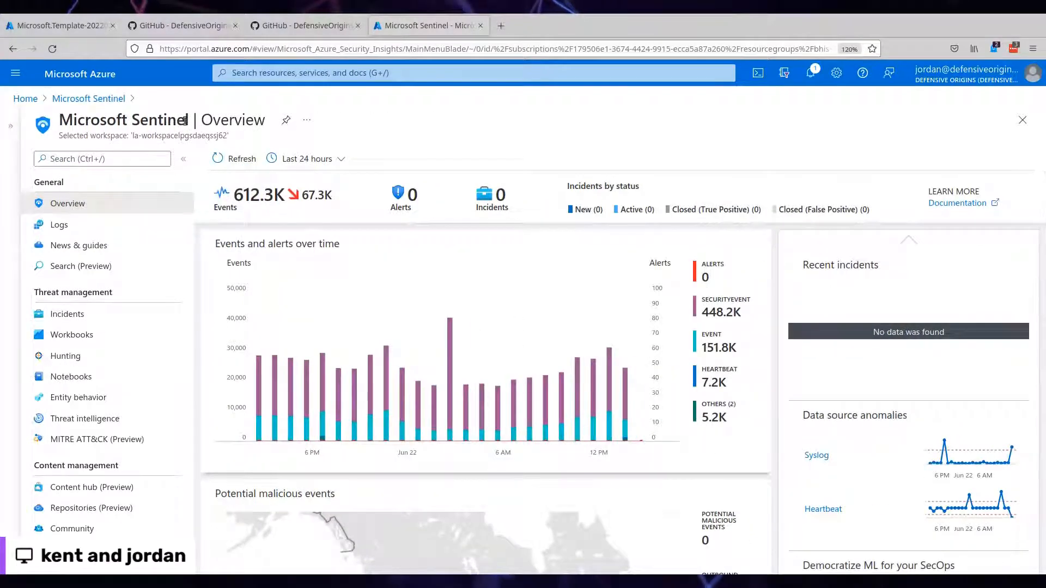
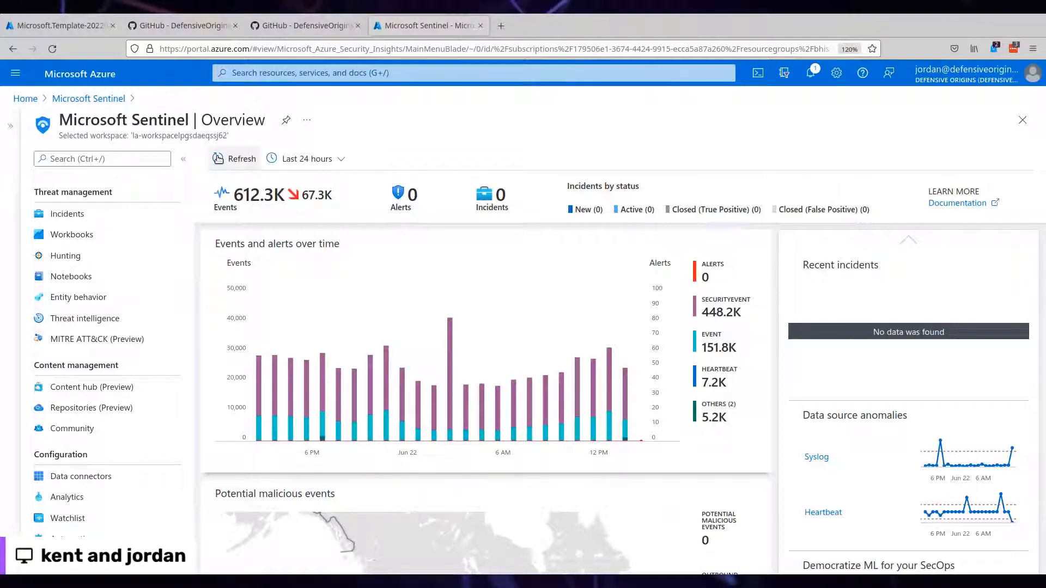
Step: Open the workspace's Logs with an empty query and look through the queries history
{"action": "scroll", "coordinate": [188, 304], "scroll_direction": "up", "scroll_amount": 3}
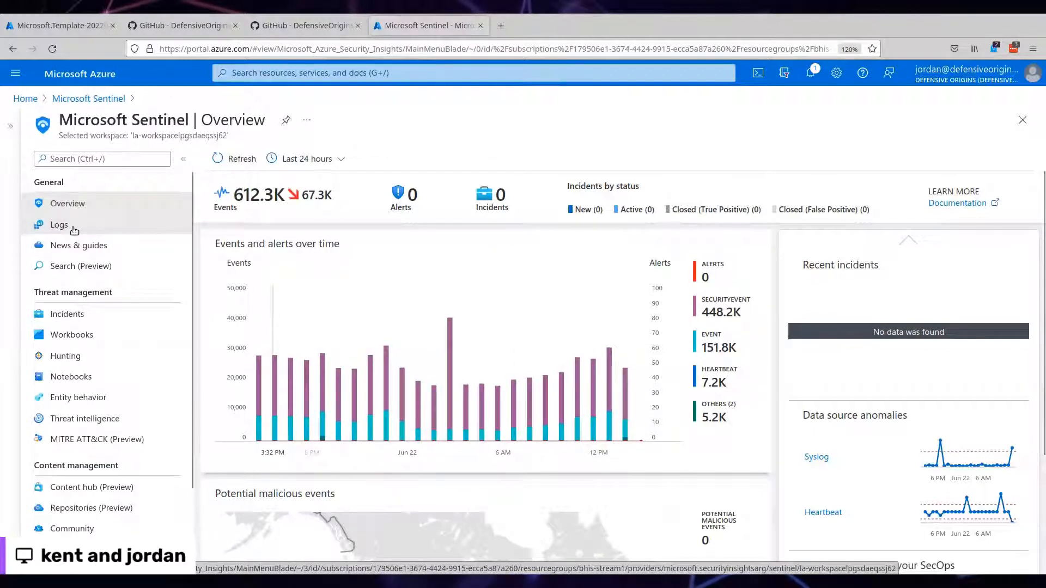
{"action": "left_click", "coordinate": [61, 225]}
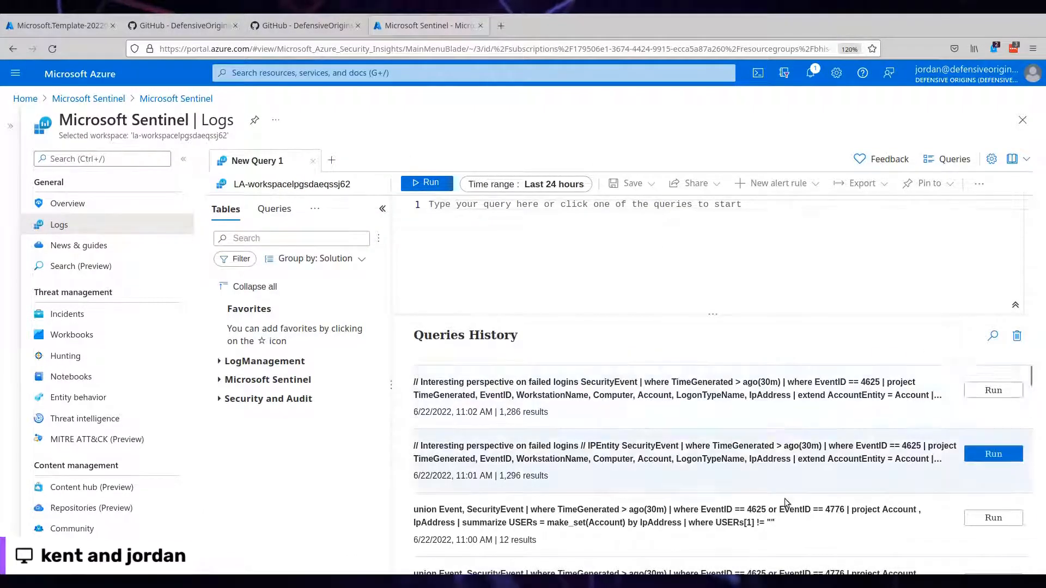
{"action": "scroll", "coordinate": [772, 481], "scroll_direction": "down", "scroll_amount": 10}
{"action": "scroll", "coordinate": [773, 474], "scroll_direction": "up", "scroll_amount": 10}
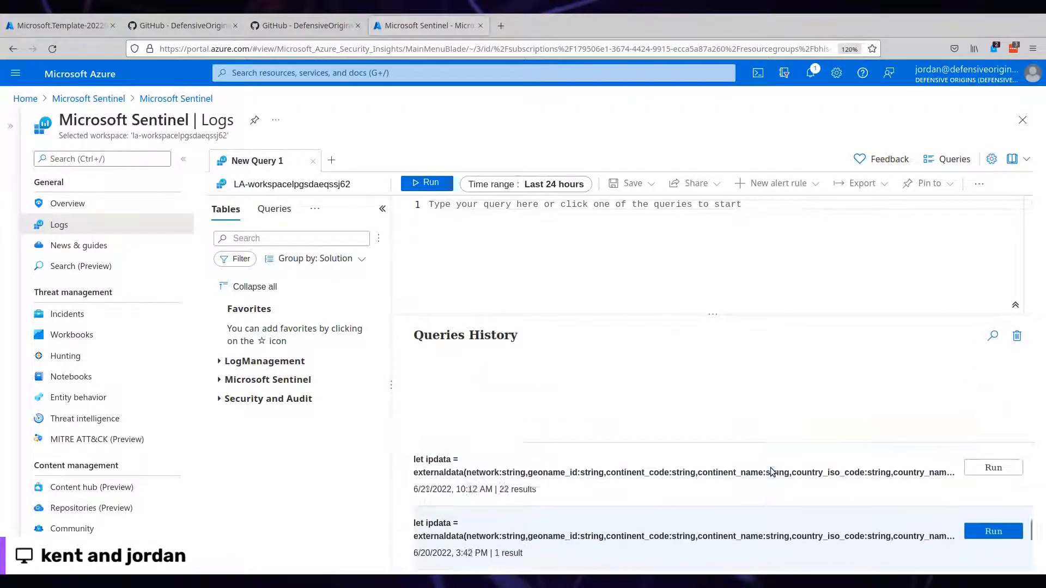
{"action": "scroll", "coordinate": [772, 469], "scroll_direction": "up", "scroll_amount": 3}
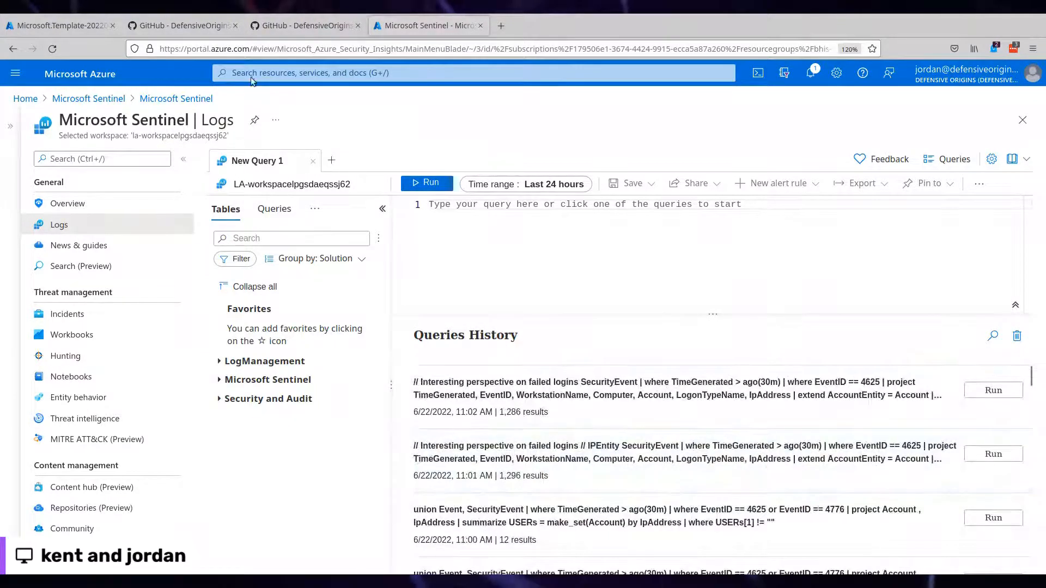
Step: Copy the 24-hour failed-login timechart query for EventID 4625 from the SentinelKQL README and return to the Azure deployment overview
{"action": "left_click", "coordinate": [159, 22]}
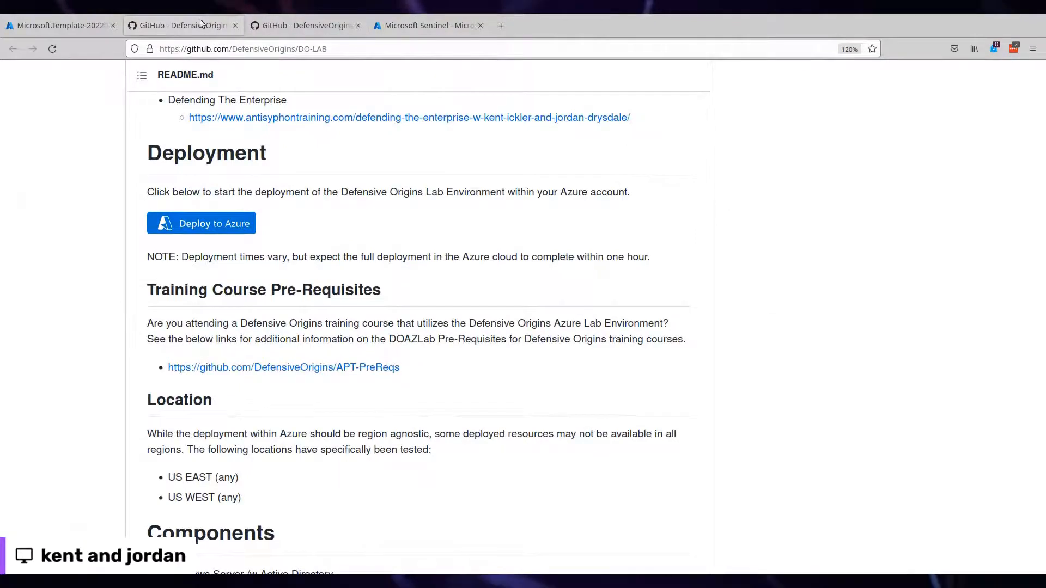
{"action": "left_click", "coordinate": [311, 22]}
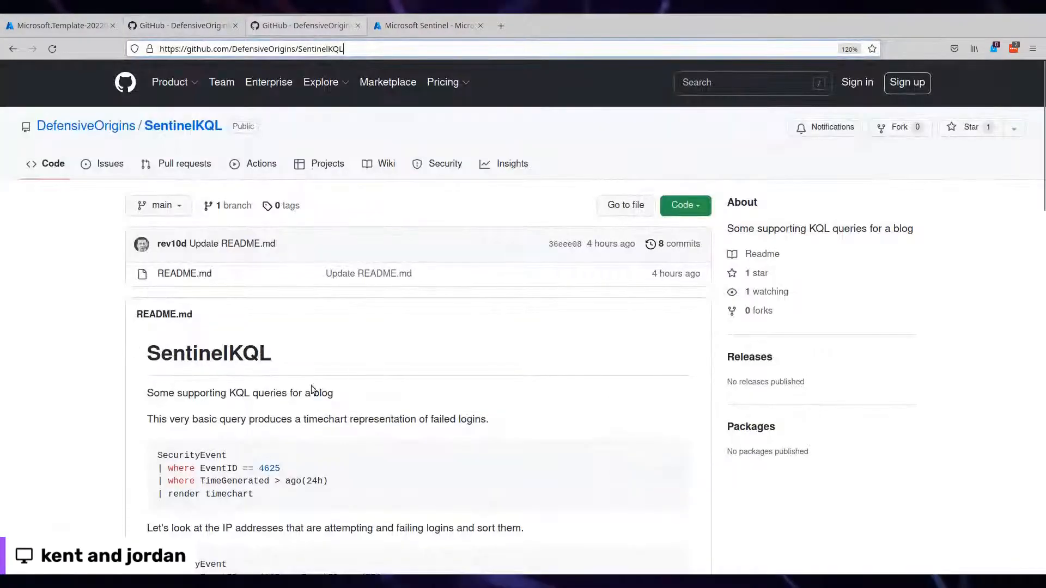
{"action": "scroll", "coordinate": [327, 381], "scroll_direction": "down", "scroll_amount": 3}
{"action": "left_click_drag", "start_coordinate": [253, 347], "coordinate": [144, 308]}
{"action": "key", "text": "ctrl+c"}
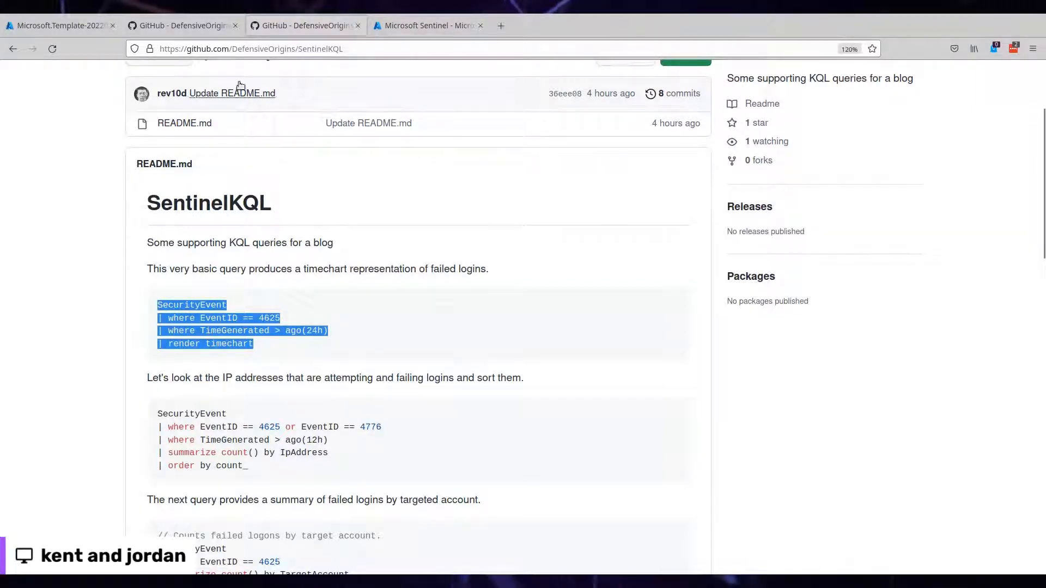
{"action": "left_click", "coordinate": [40, 24]}
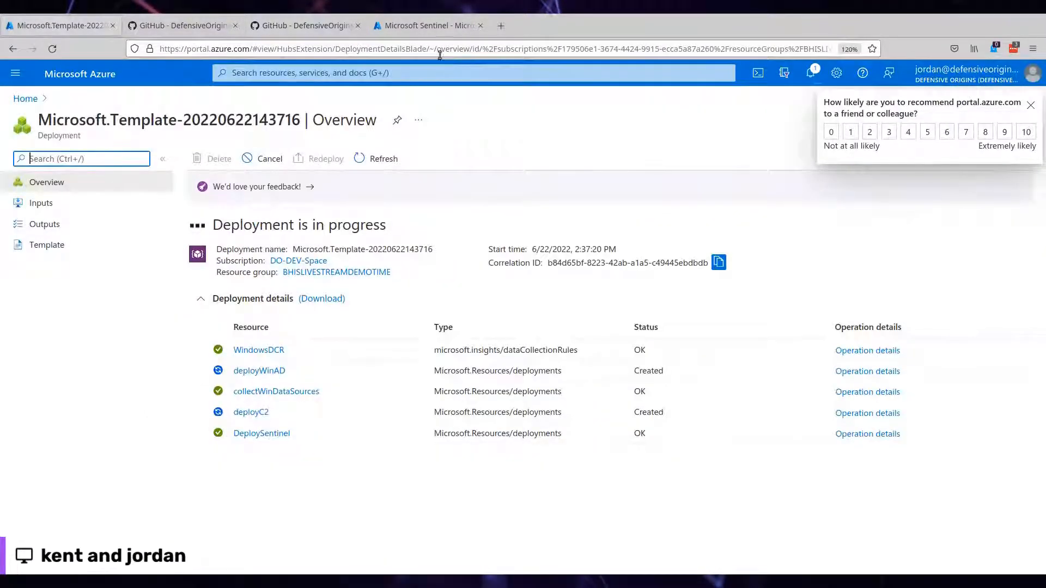
Step: Enter the copied 24-hour EventID 4625 timechart query in the Sentinel logs, run it and enlarge the results area
{"action": "left_click", "coordinate": [425, 24]}
{"action": "left_click", "coordinate": [532, 231]}
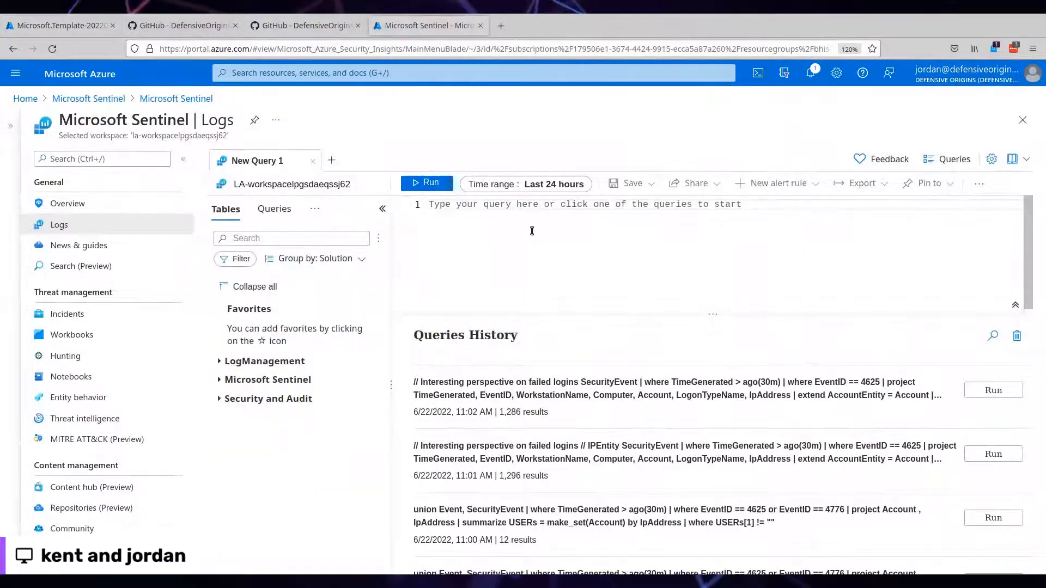
{"action": "key", "text": "ctrl+v"}
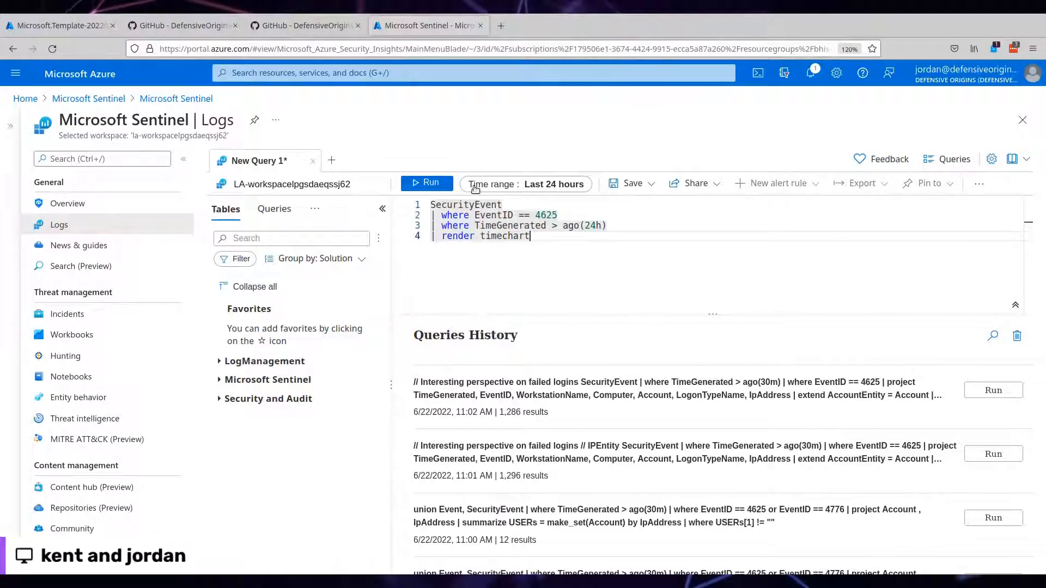
{"action": "left_click", "coordinate": [430, 183]}
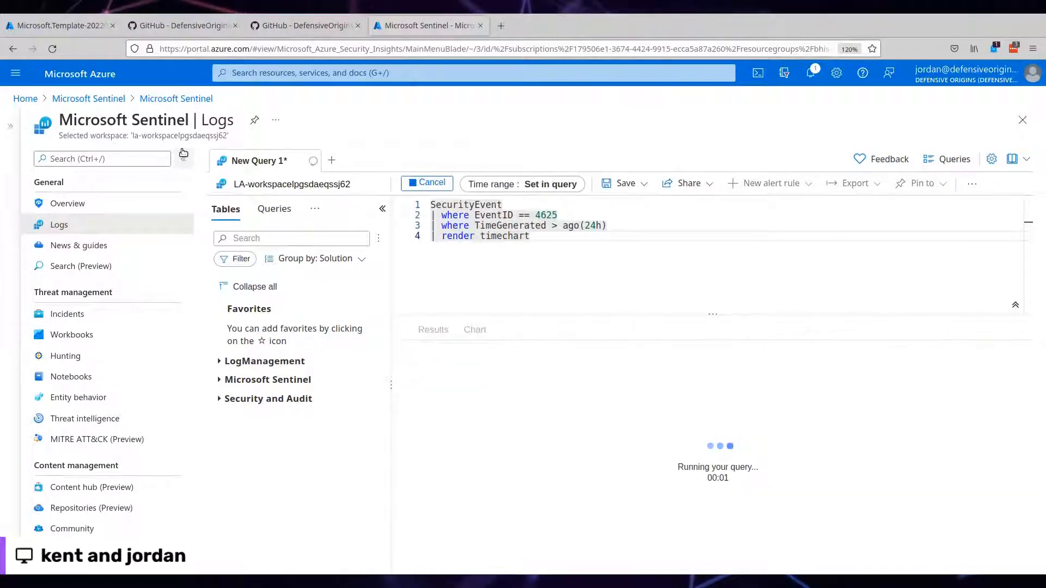
{"action": "left_click", "coordinate": [184, 162]}
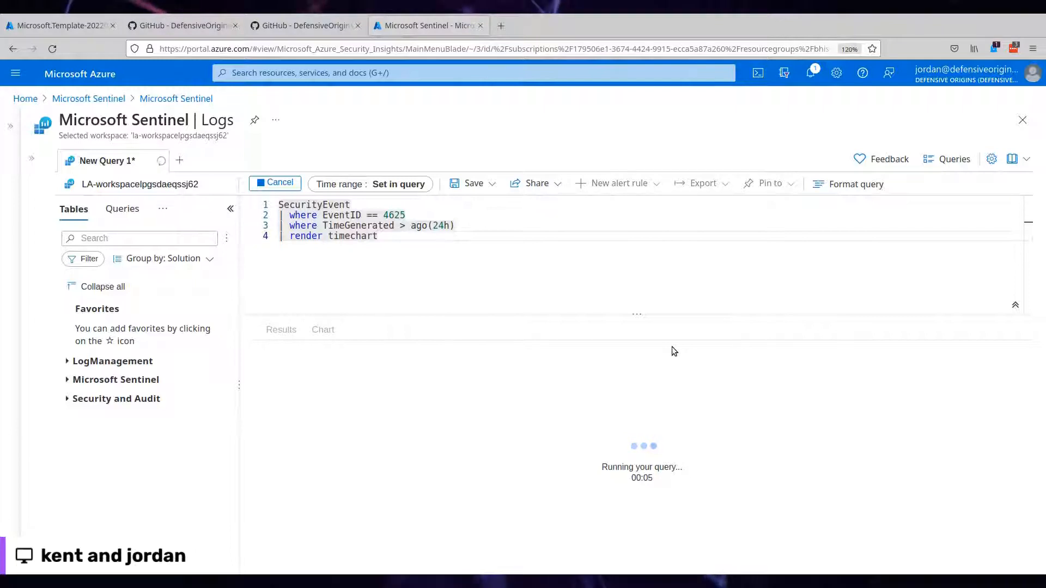
{"action": "left_click_drag", "start_coordinate": [637, 314], "coordinate": [634, 296]}
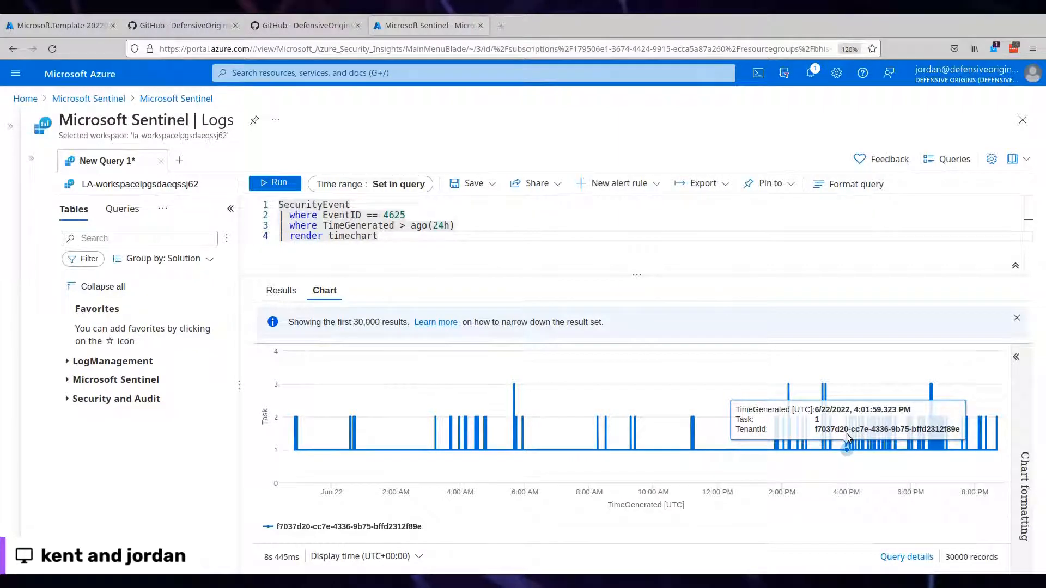
{"action": "double_click", "coordinate": [405, 214]}
{"action": "left_click", "coordinate": [379, 216]}
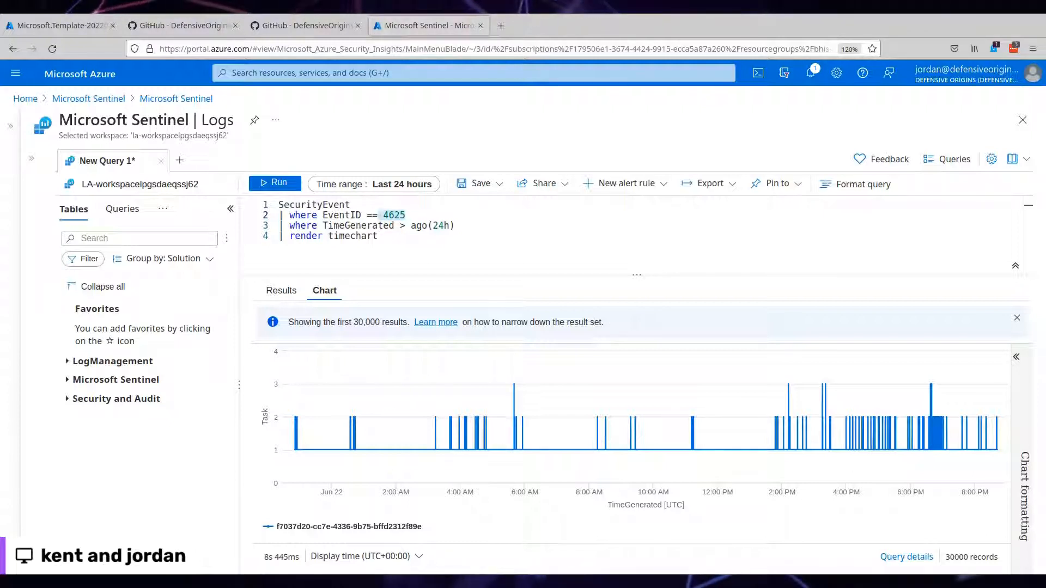
Step: Replace the Sentinel query with the README's 12-hour query counting EventID 4625 or 4776 failures by IpAddress
{"action": "left_click", "coordinate": [305, 25]}
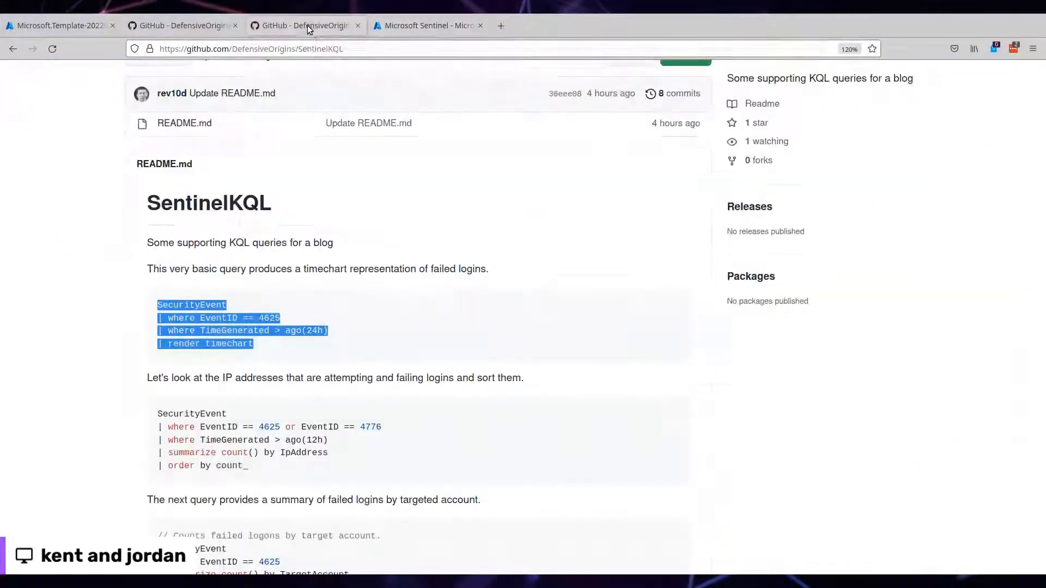
{"action": "scroll", "coordinate": [395, 306], "scroll_direction": "down", "scroll_amount": 3}
{"action": "scroll", "coordinate": [394, 306], "scroll_direction": "down", "scroll_amount": 5}
{"action": "scroll", "coordinate": [282, 291], "scroll_direction": "up", "scroll_amount": 4}
{"action": "left_click_drag", "start_coordinate": [285, 243], "coordinate": [171, 190]}
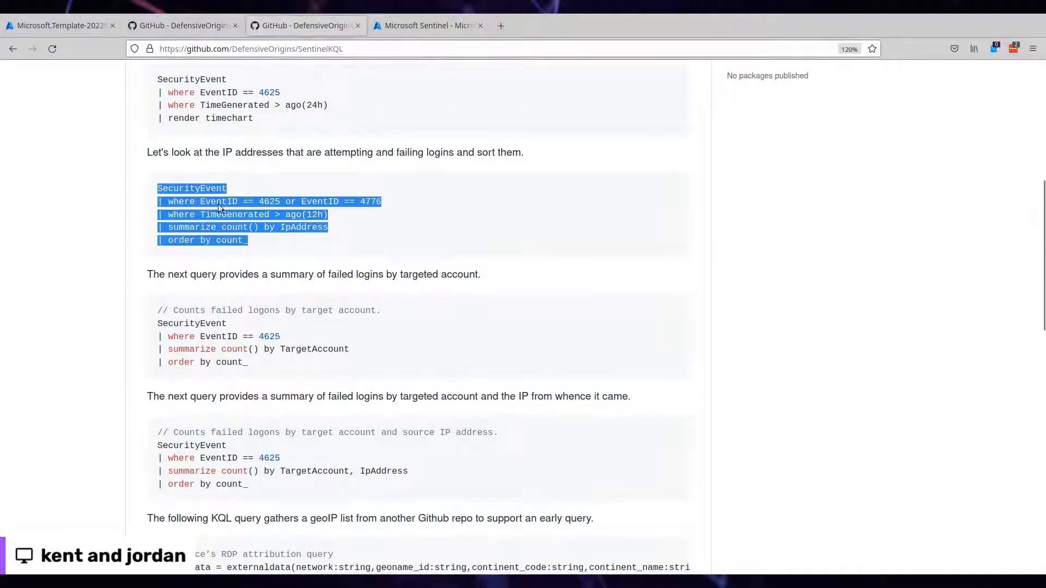
{"action": "left_click", "coordinate": [430, 25]}
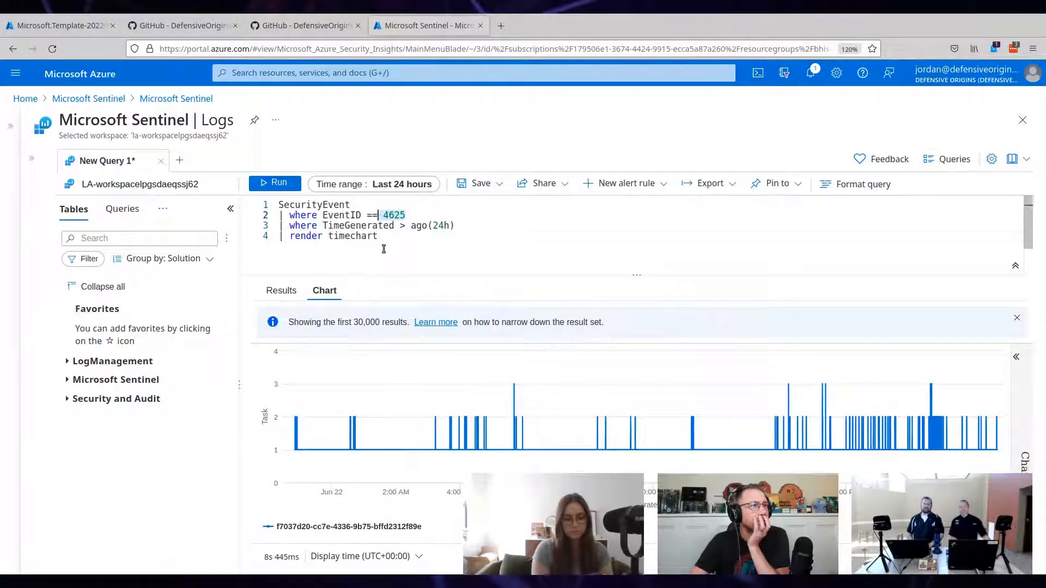
{"action": "key", "text": "ctrl+a"}
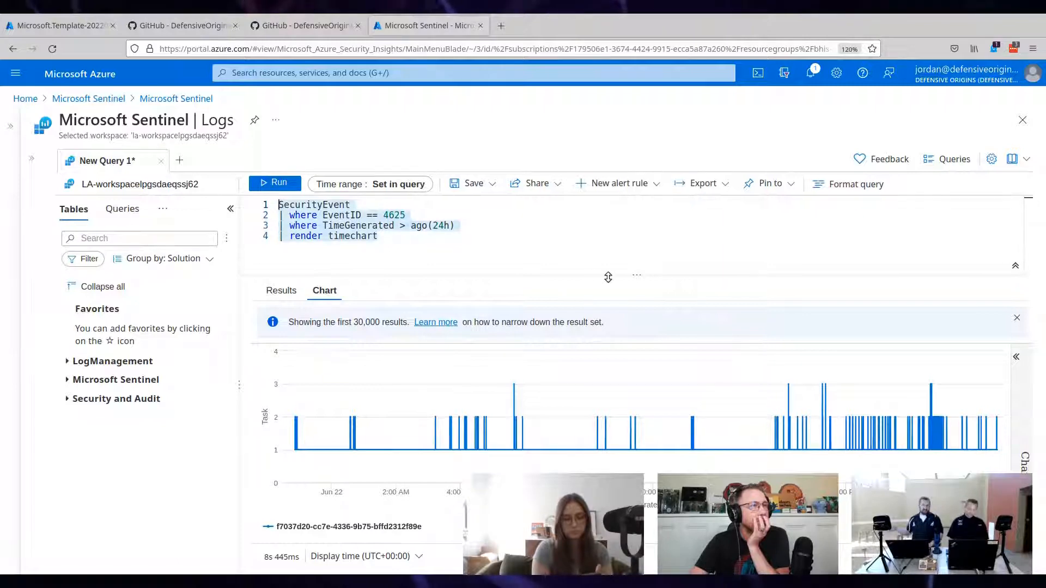
{"action": "type", "text": "SecurityEvent | where EventID == 4625 or EventID == 4776 | where TimeGenerated > ago(12h) | summarize count() by IpAddress | order by count"}
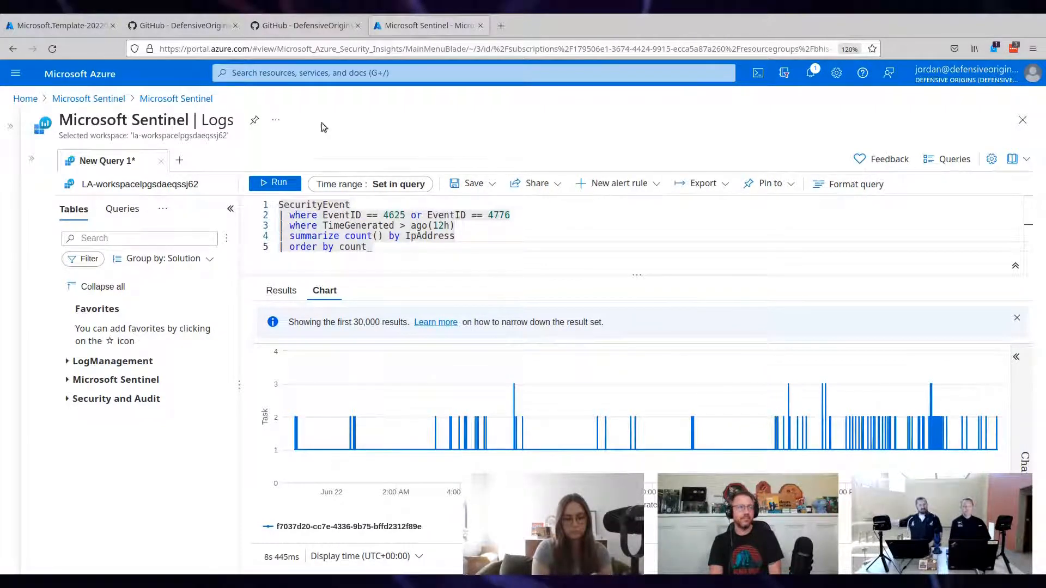
Step: Enlarge the SentinelKQL README to 150% zoom and return to the Sentinel logs
{"action": "left_click", "coordinate": [303, 26]}
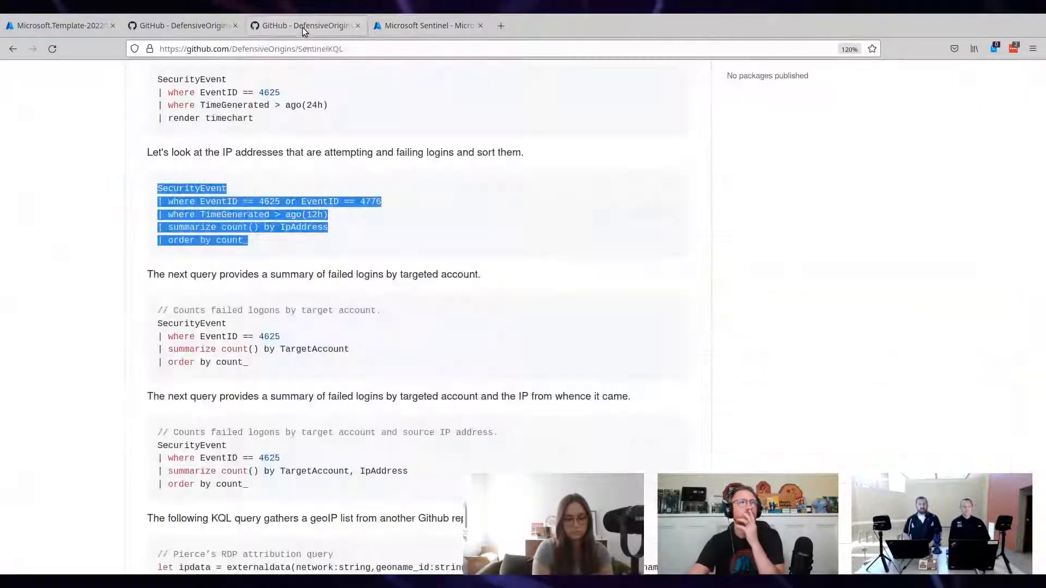
{"action": "left_click", "coordinate": [607, 216]}
{"action": "key", "text": "ctrl+plus"}
{"action": "key", "text": "ctrl+plus"}
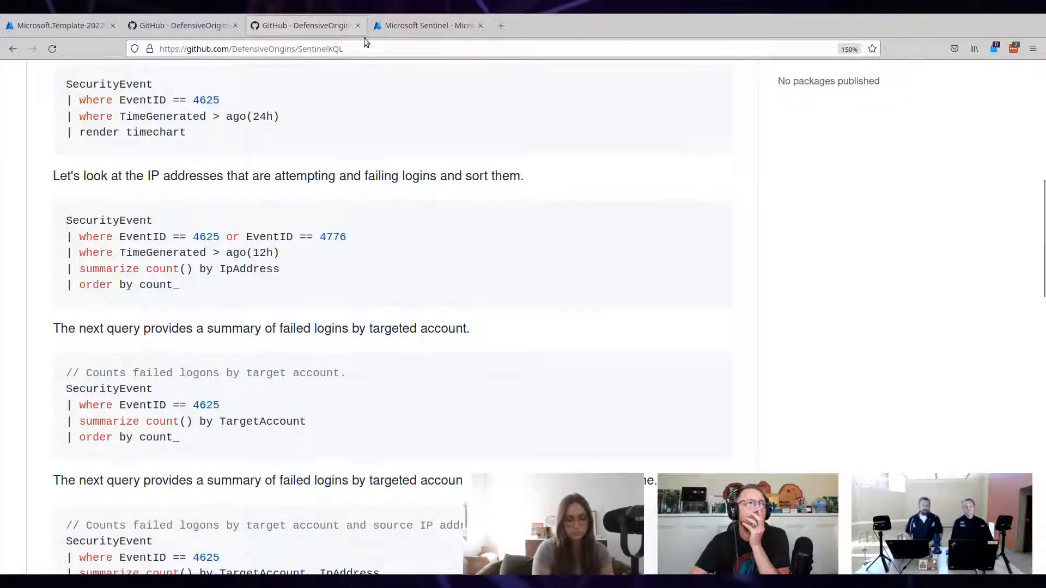
{"action": "left_click", "coordinate": [387, 26]}
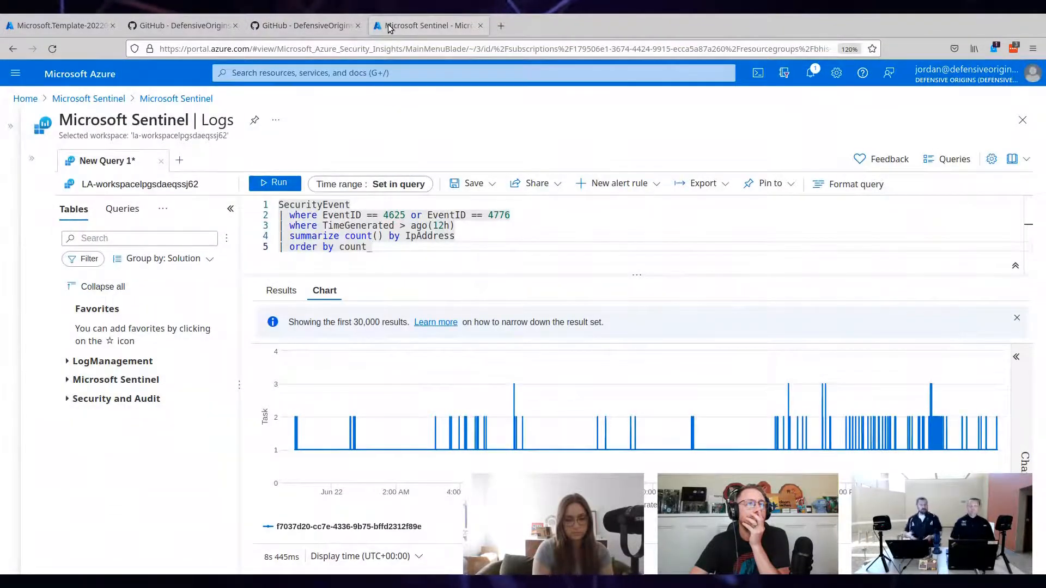
Step: Run the failed-login count by IpAddress and inspect the details of the first result, comparing with the README query
{"action": "left_click", "coordinate": [265, 185]}
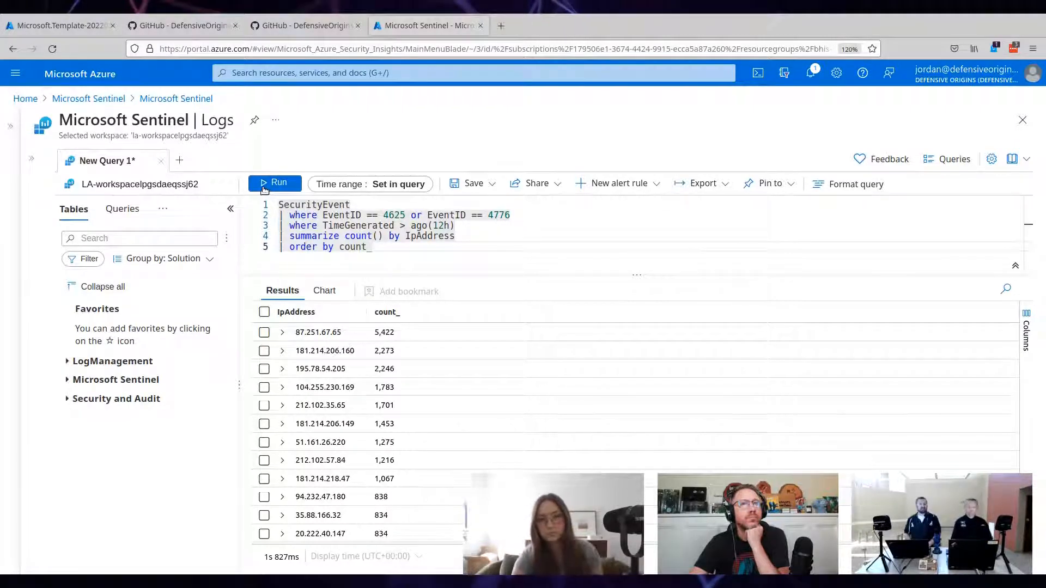
{"action": "left_click", "coordinate": [283, 333]}
{"action": "left_click", "coordinate": [282, 333]}
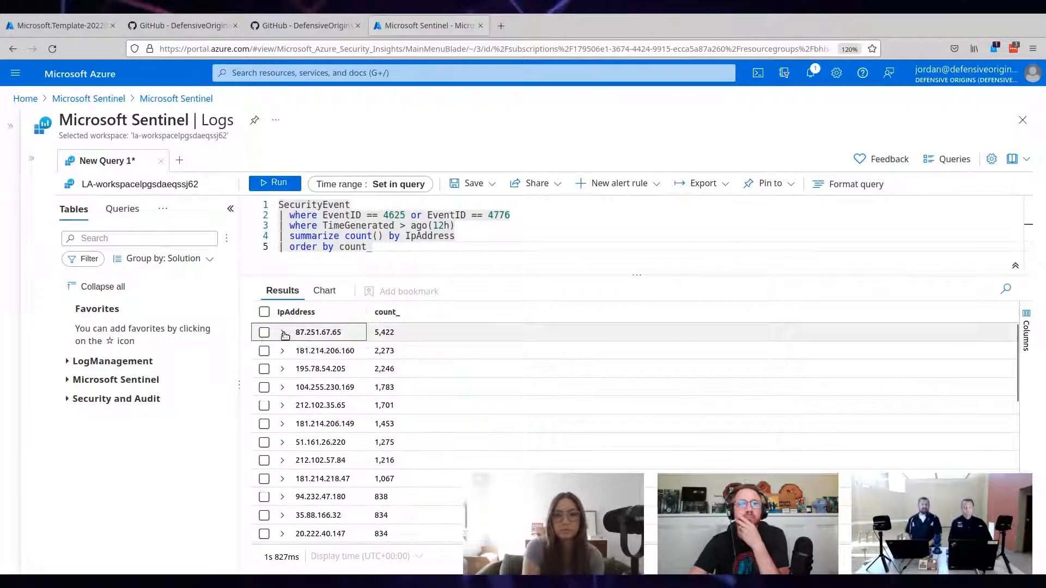
{"action": "left_click", "coordinate": [297, 20]}
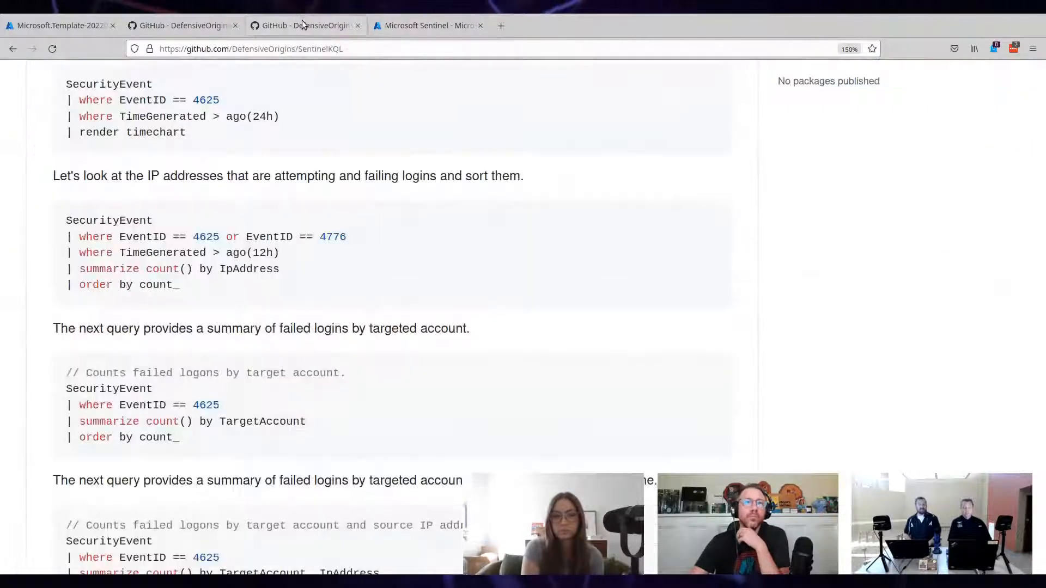
{"action": "left_click", "coordinate": [409, 25]}
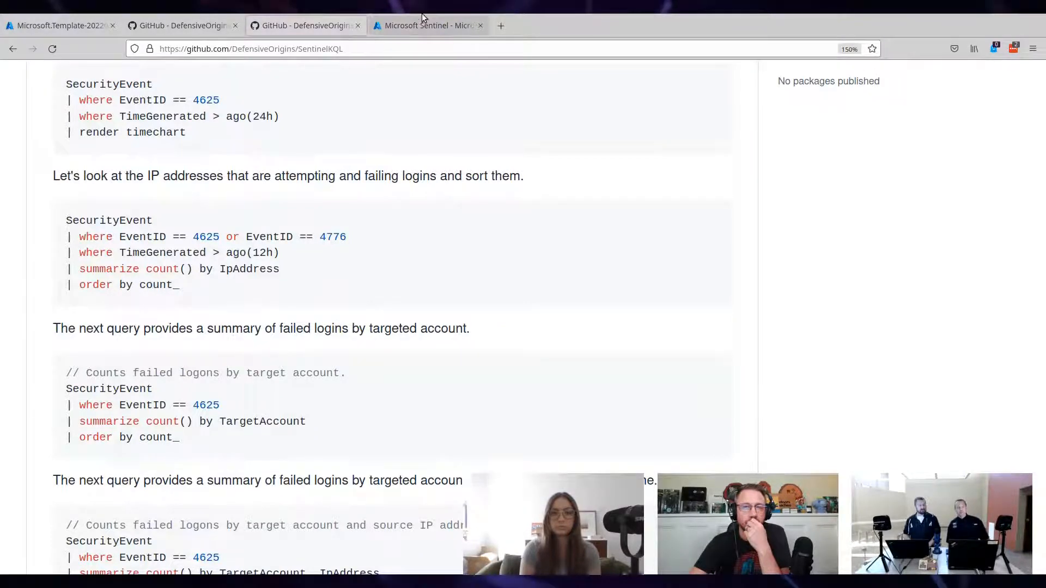
{"action": "left_click", "coordinate": [321, 24]}
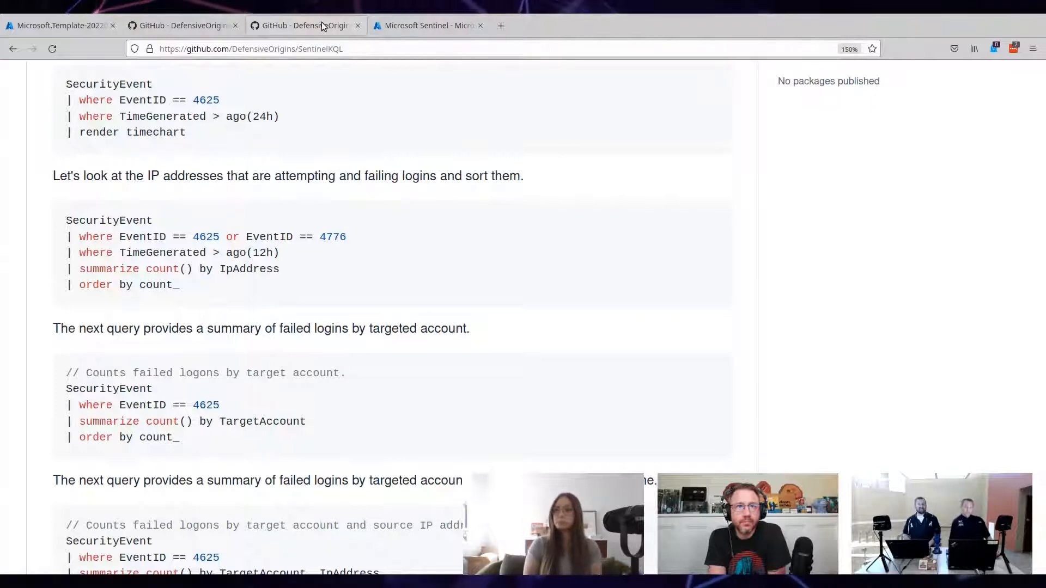
{"action": "left_click", "coordinate": [424, 25]}
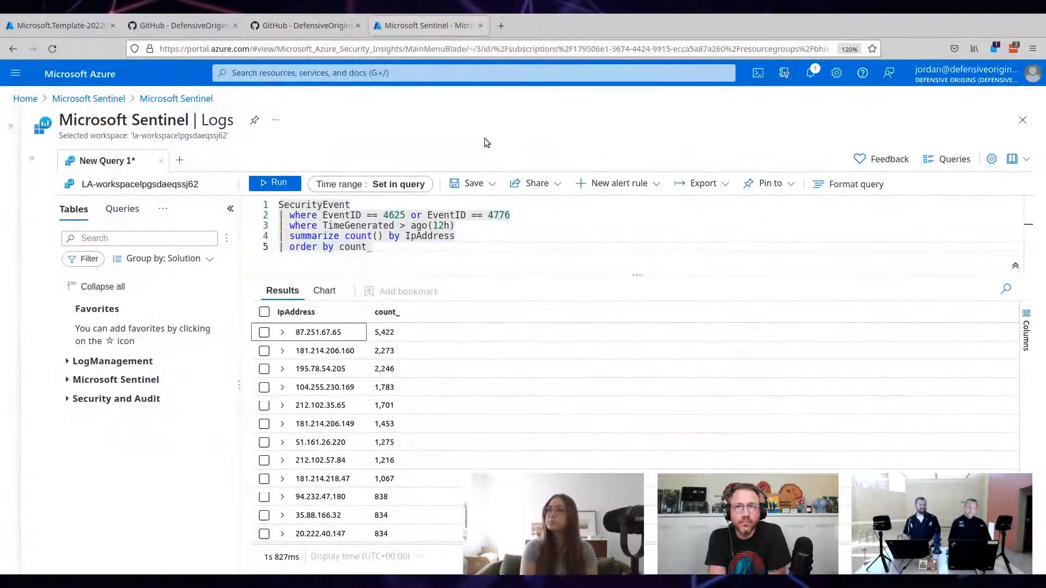
{"action": "left_click", "coordinate": [283, 333]}
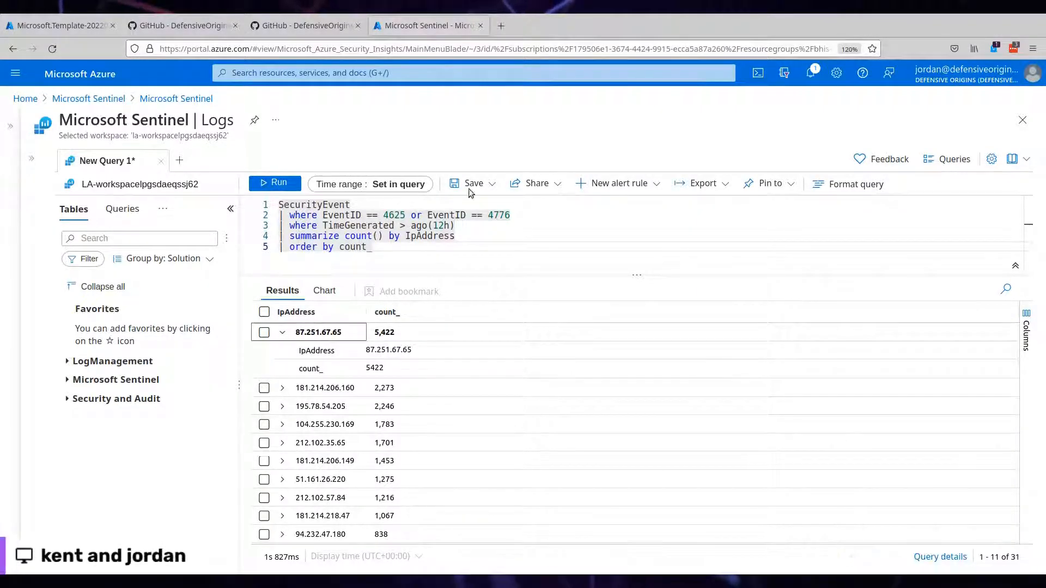
{"action": "left_click", "coordinate": [282, 333]}
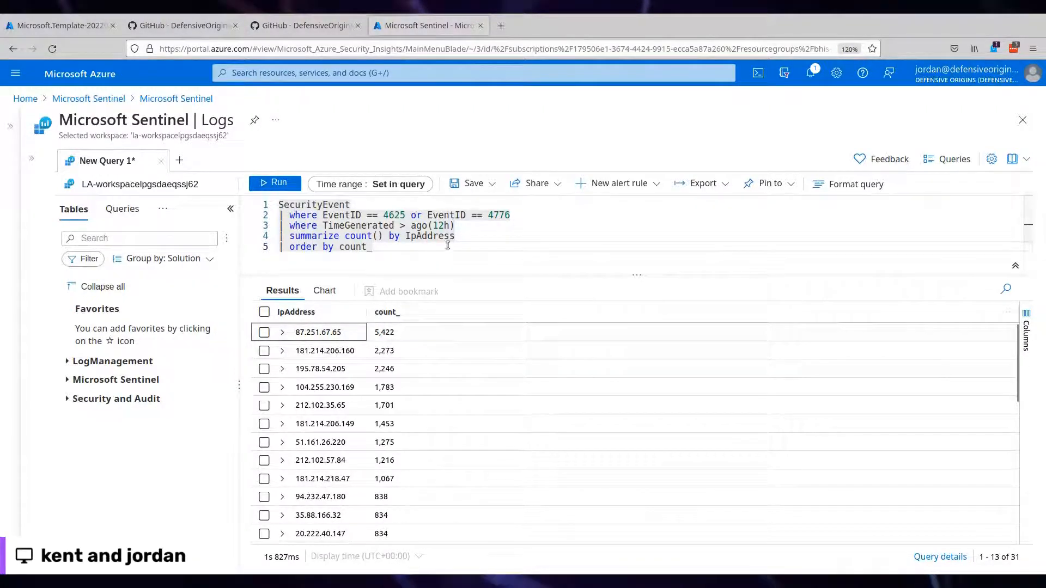
Step: Set the query's TimeGenerated filter to ago(24h) and rerun the failed-login count by IpAddress
{"action": "left_click", "coordinate": [444, 225]}
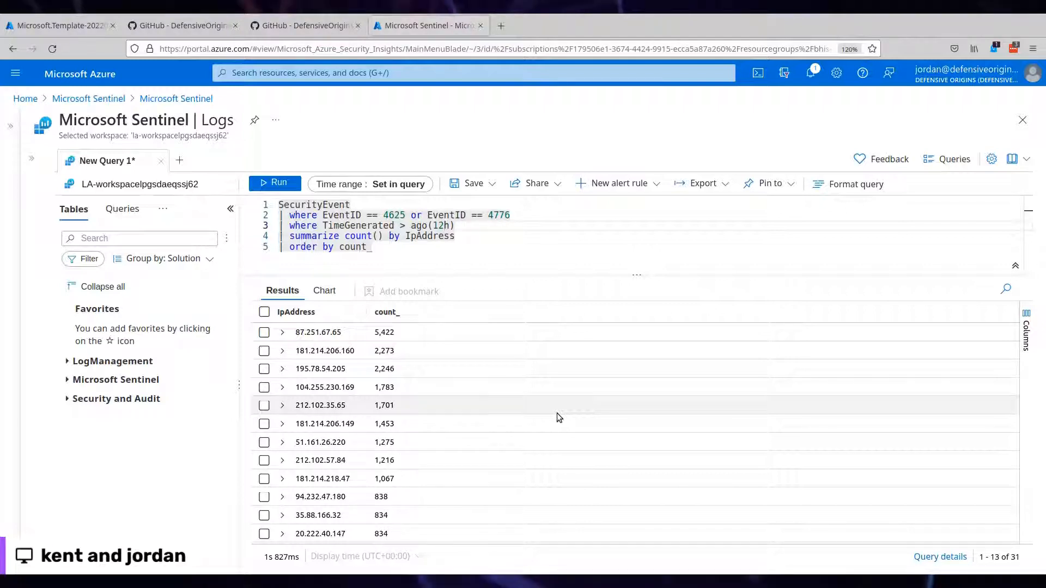
{"action": "key", "text": "BackSpace"}
{"action": "key", "text": "BackSpace"}
{"action": "type", "text": "24"}
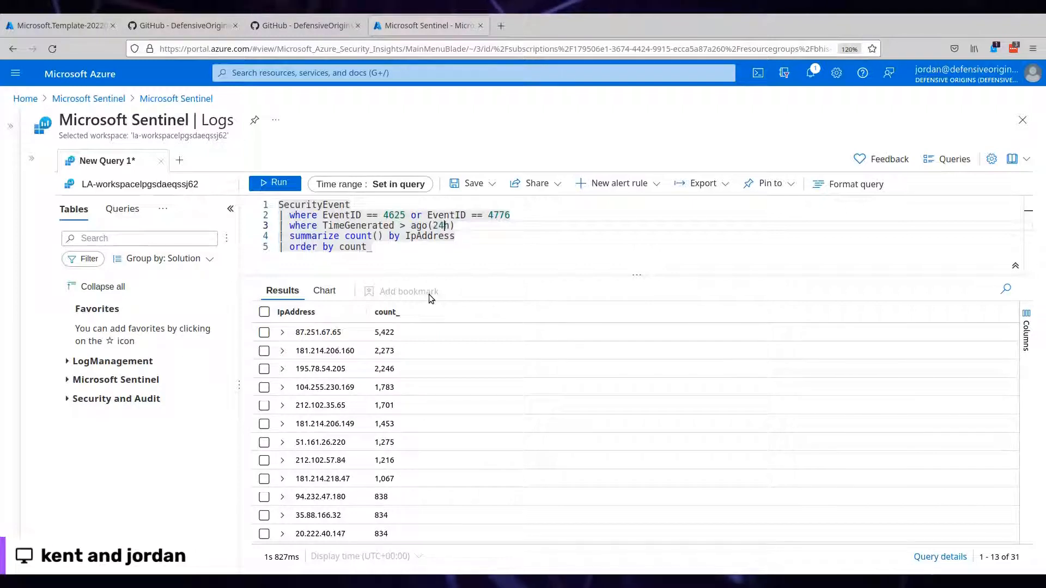
{"action": "left_click", "coordinate": [272, 184]}
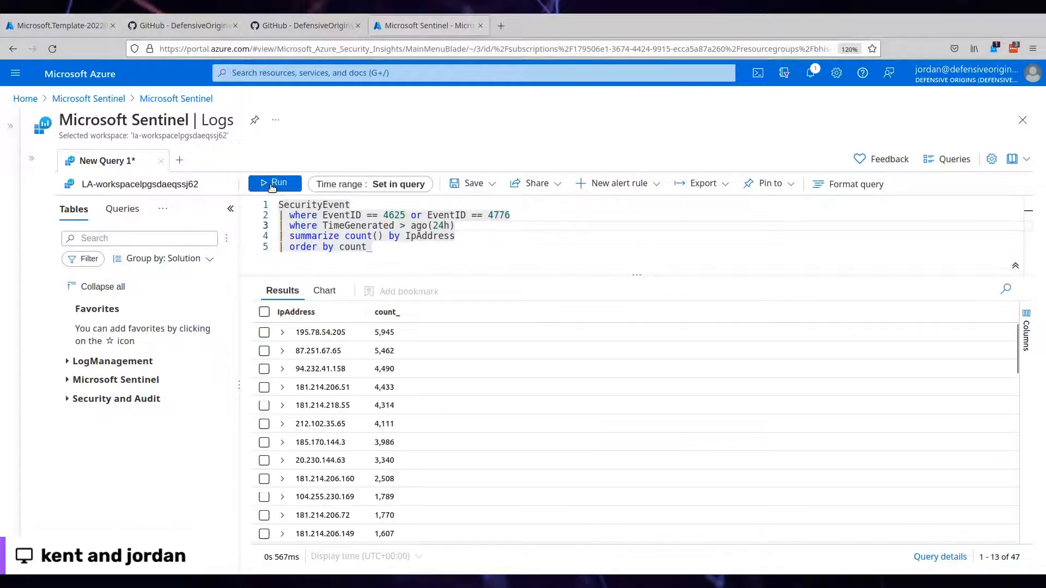
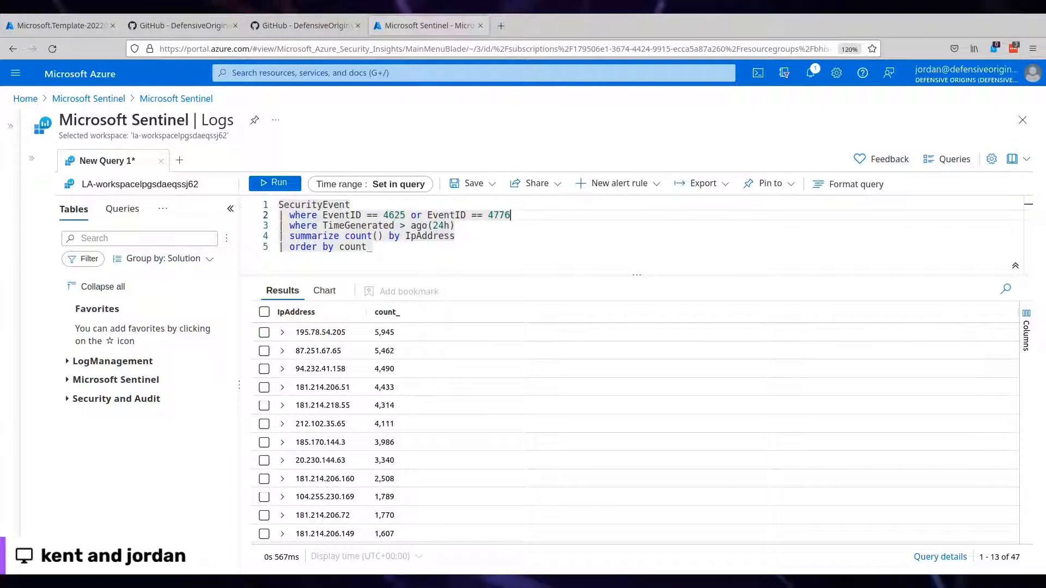
Step: Copy the EventID 4625 count by TargetAccount query from the SentinelKQL README, without its comment line
{"action": "left_click", "coordinate": [333, 25]}
{"action": "scroll", "coordinate": [403, 163], "scroll_direction": "down", "scroll_amount": 3}
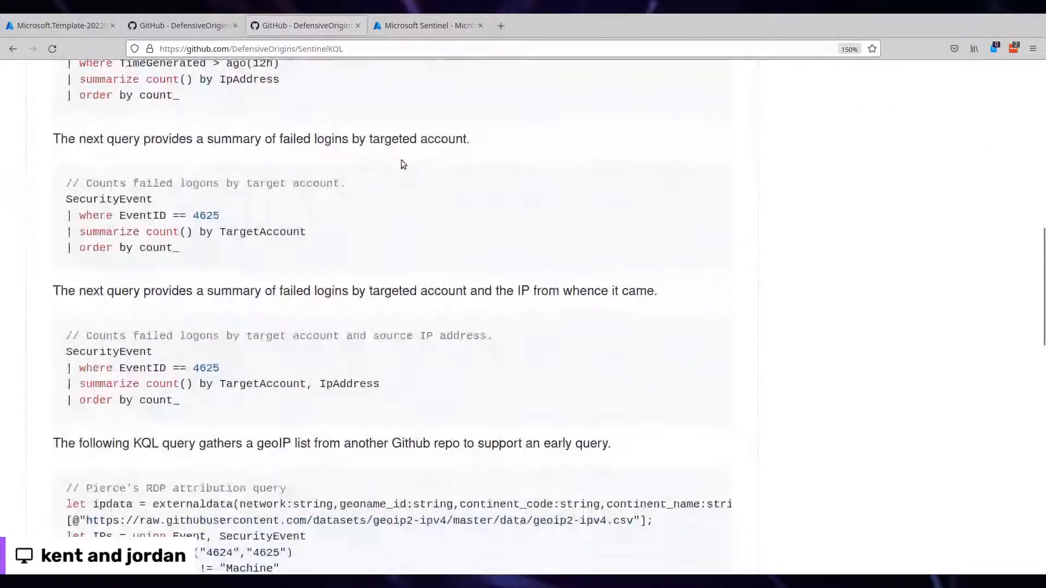
{"action": "left_click_drag", "start_coordinate": [200, 246], "coordinate": [64, 191]}
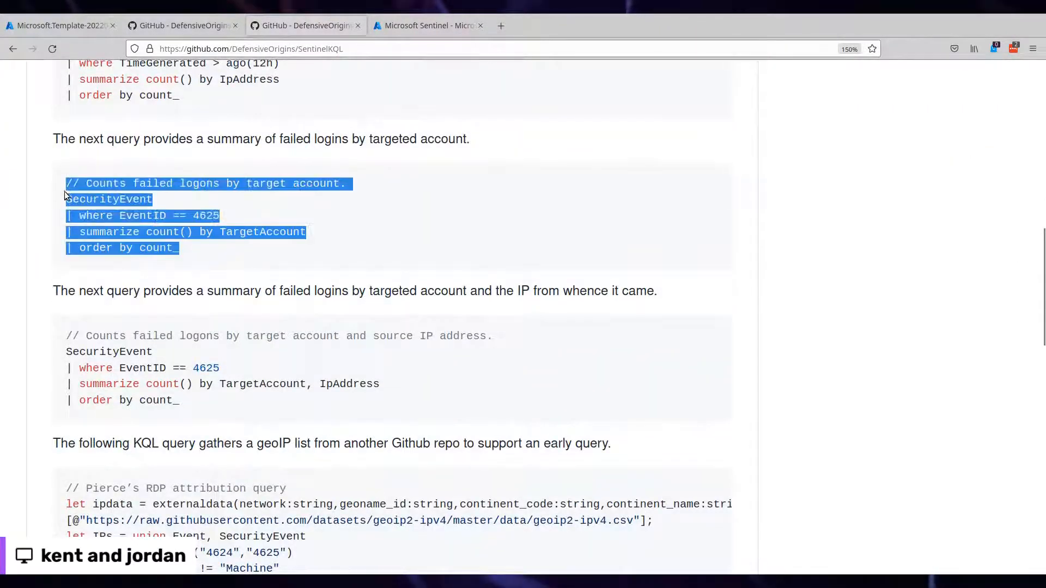
{"action": "left_click", "coordinate": [202, 252]}
{"action": "left_click_drag", "start_coordinate": [170, 247], "coordinate": [64, 199]}
{"action": "key", "text": "ctrl+c"}
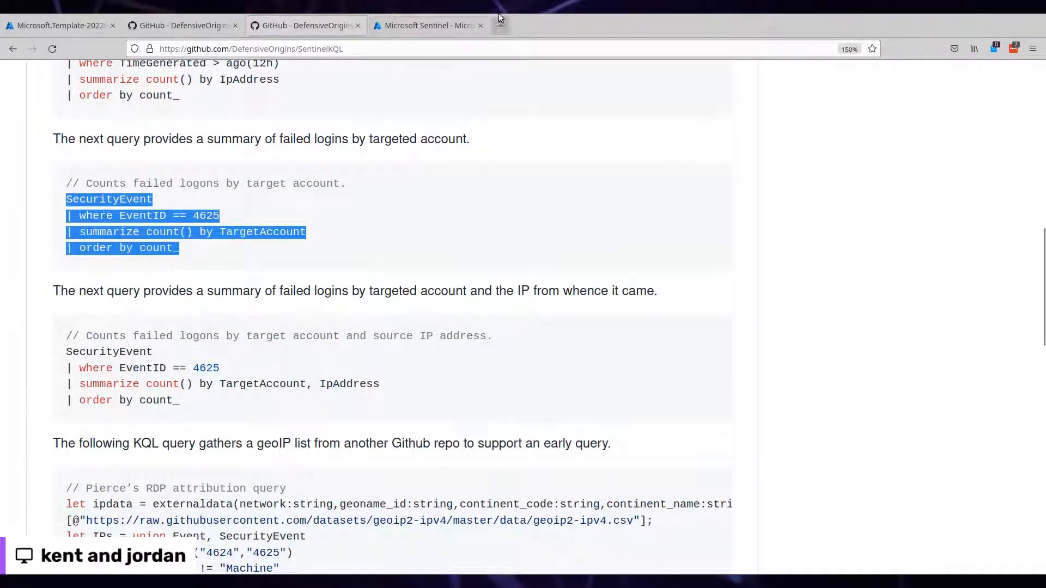
Step: Replace the Sentinel query with the copied count by TargetAccount, run it and look through the targeted accounts
{"action": "left_click", "coordinate": [423, 27]}
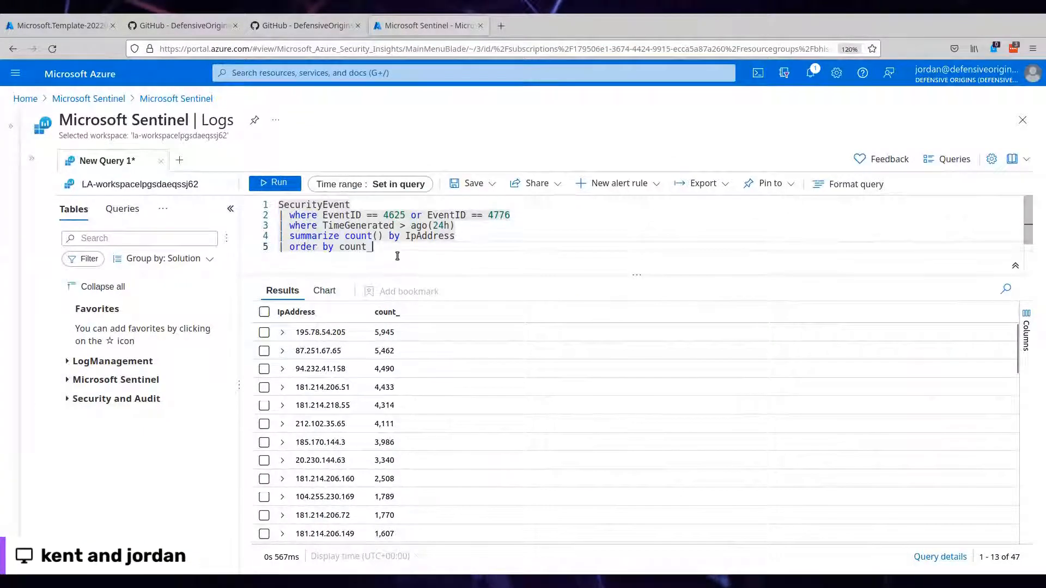
{"action": "key", "text": "ctrl+a"}
{"action": "key", "text": "BackSpace"}
{"action": "key", "text": "ctrl+v"}
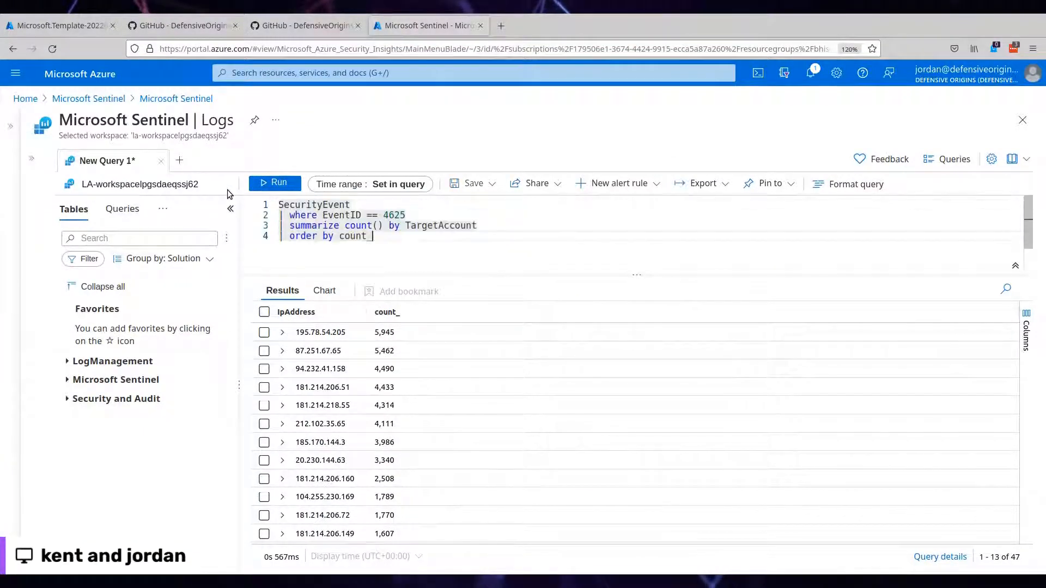
{"action": "left_click", "coordinate": [273, 183]}
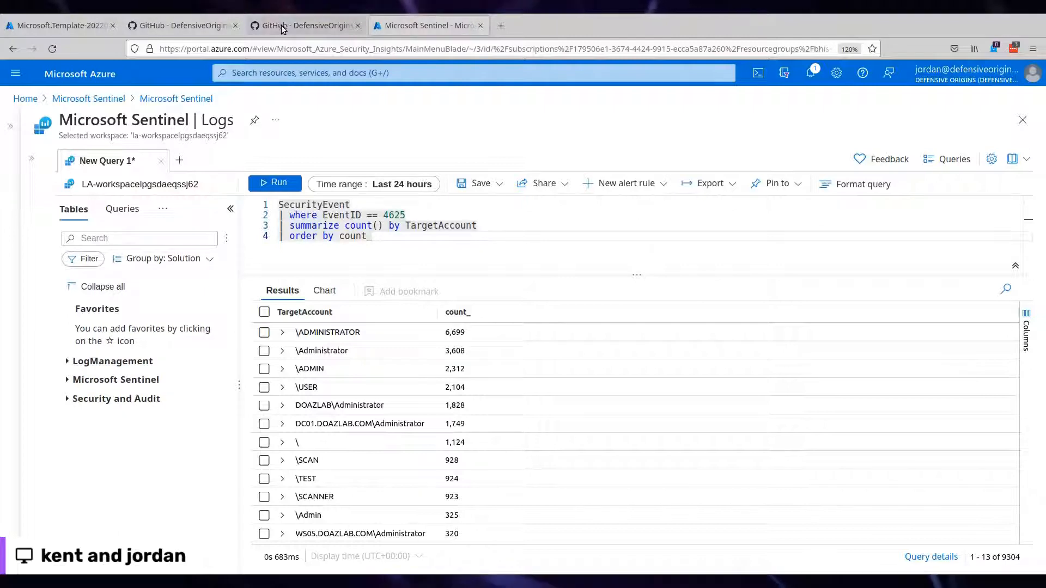
{"action": "scroll", "coordinate": [481, 462], "scroll_direction": "down", "scroll_amount": 3}
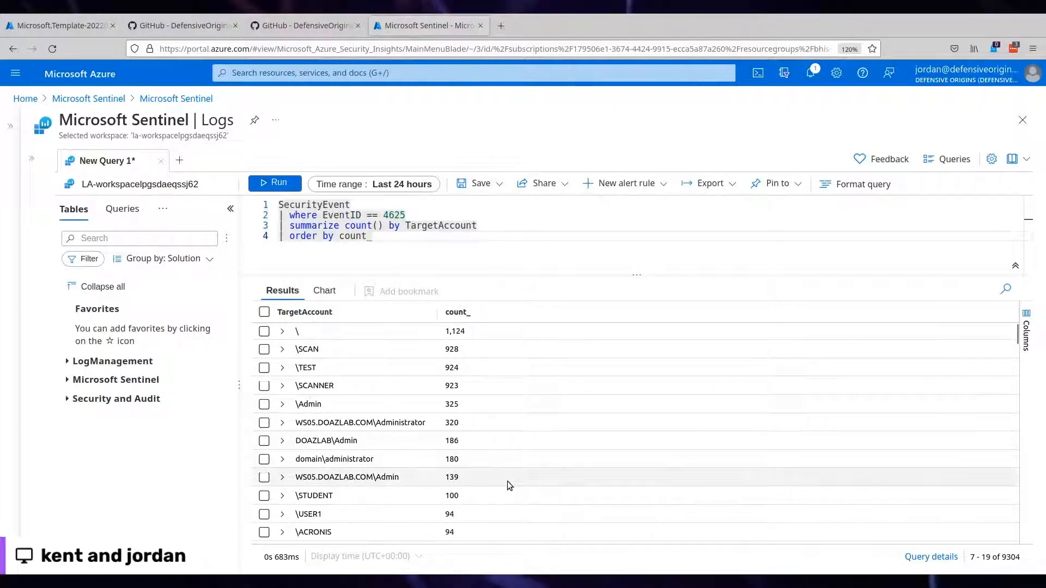
{"action": "scroll", "coordinate": [514, 438], "scroll_direction": "down", "scroll_amount": 3}
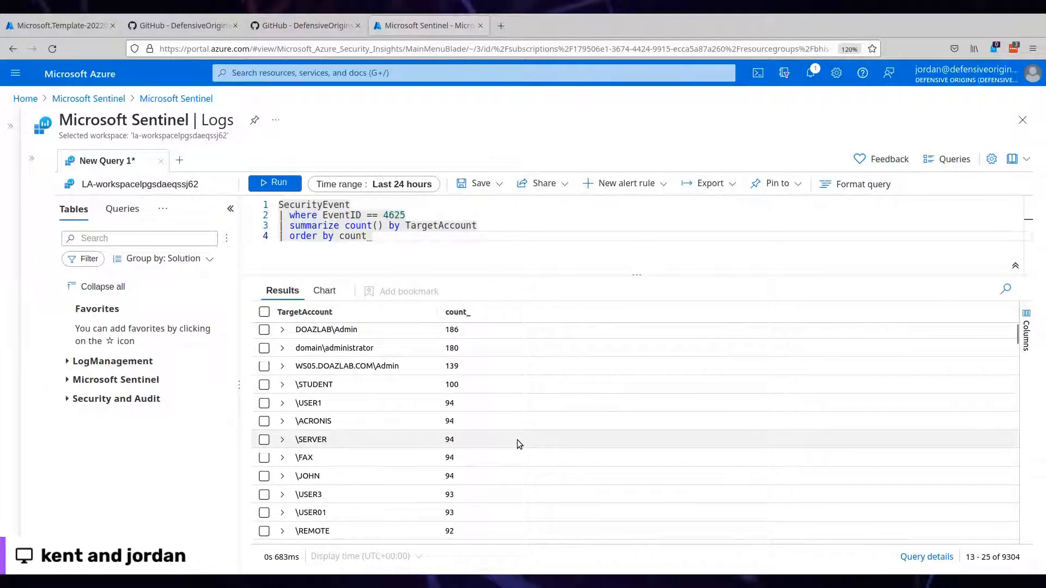
{"action": "scroll", "coordinate": [529, 438], "scroll_direction": "down", "scroll_amount": 1}
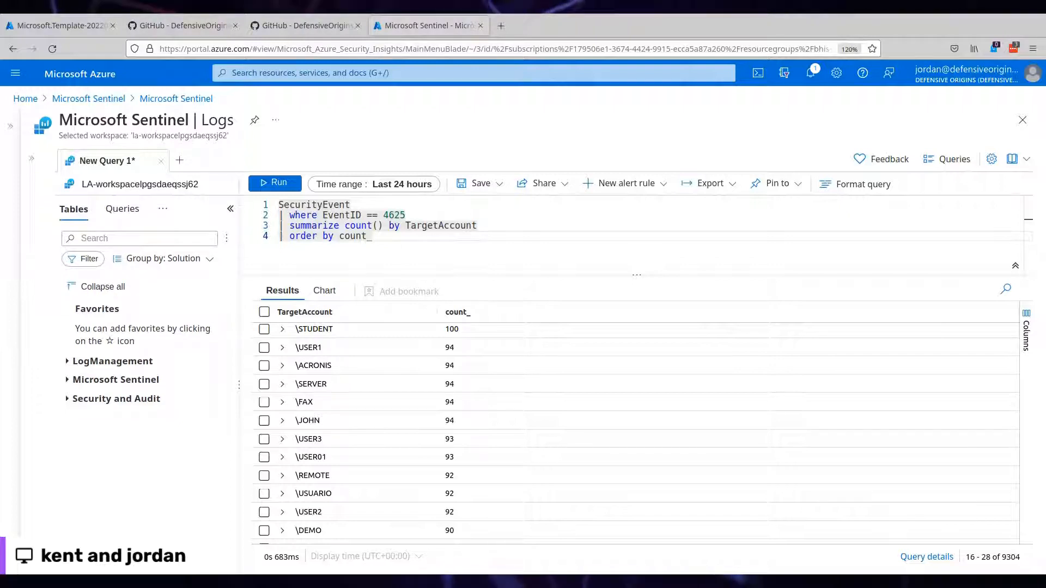
Step: Review the TargetAccount counts, inspect the details of the \Administrator result and check the matching query in the SentinelKQL README
{"action": "scroll", "coordinate": [492, 417], "scroll_direction": "down", "scroll_amount": 2}
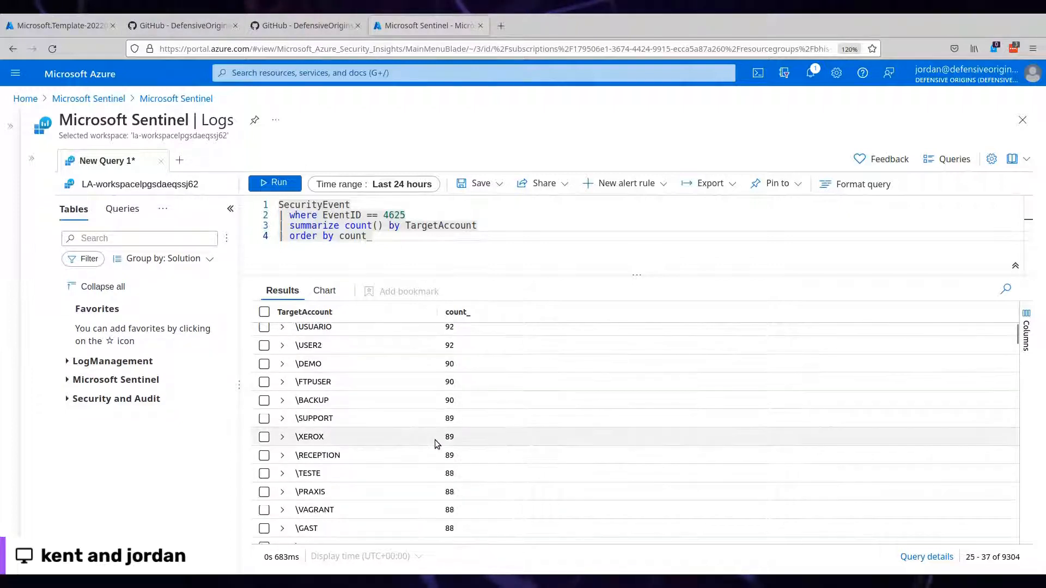
{"action": "scroll", "coordinate": [434, 439], "scroll_direction": "up", "scroll_amount": 1}
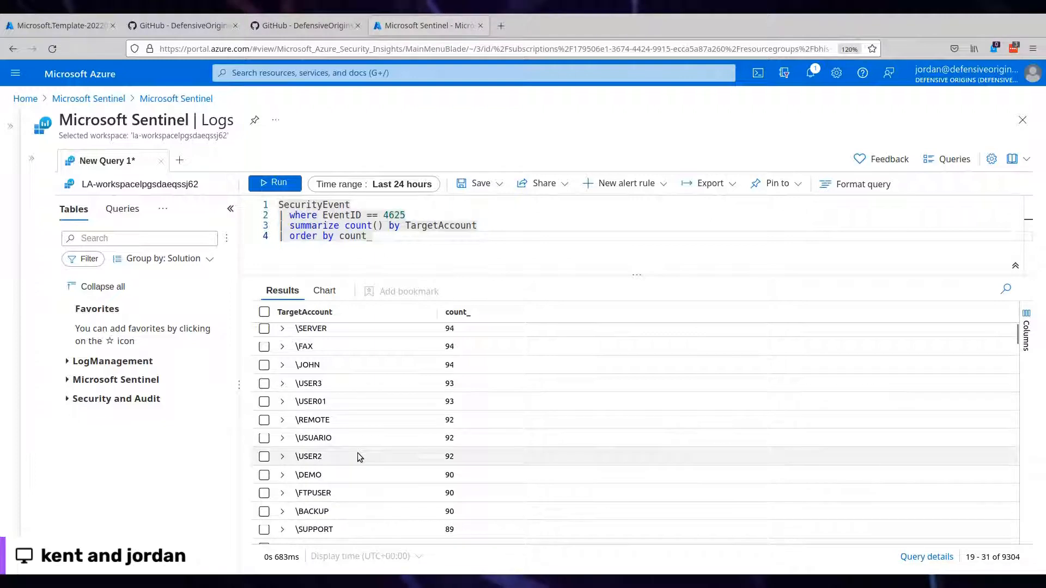
{"action": "scroll", "coordinate": [503, 397], "scroll_direction": "up", "scroll_amount": 6}
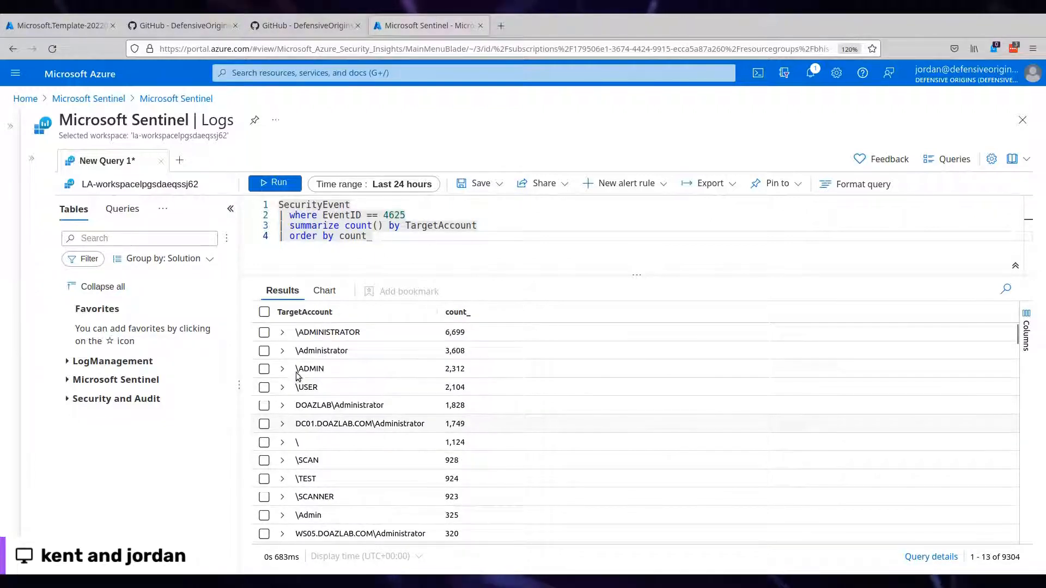
{"action": "left_click", "coordinate": [322, 351]}
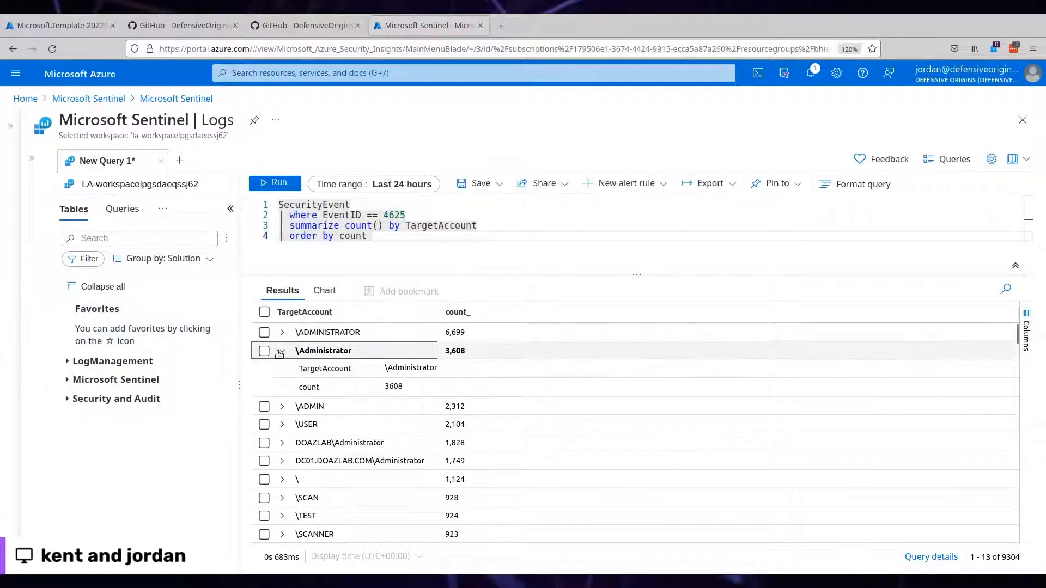
{"action": "left_click", "coordinate": [282, 351]}
{"action": "left_click", "coordinate": [286, 26]}
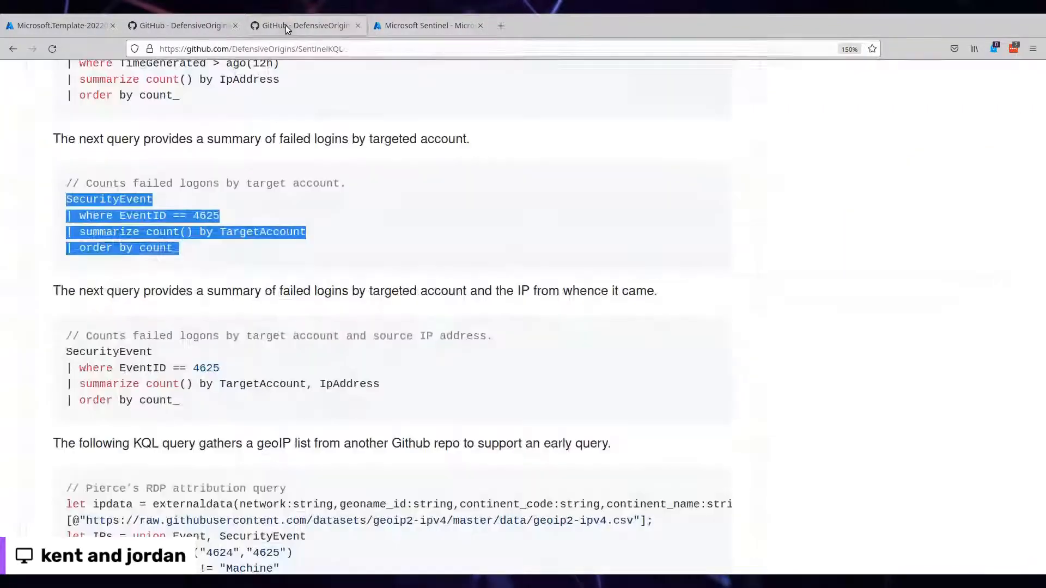
{"action": "left_click", "coordinate": [416, 33]}
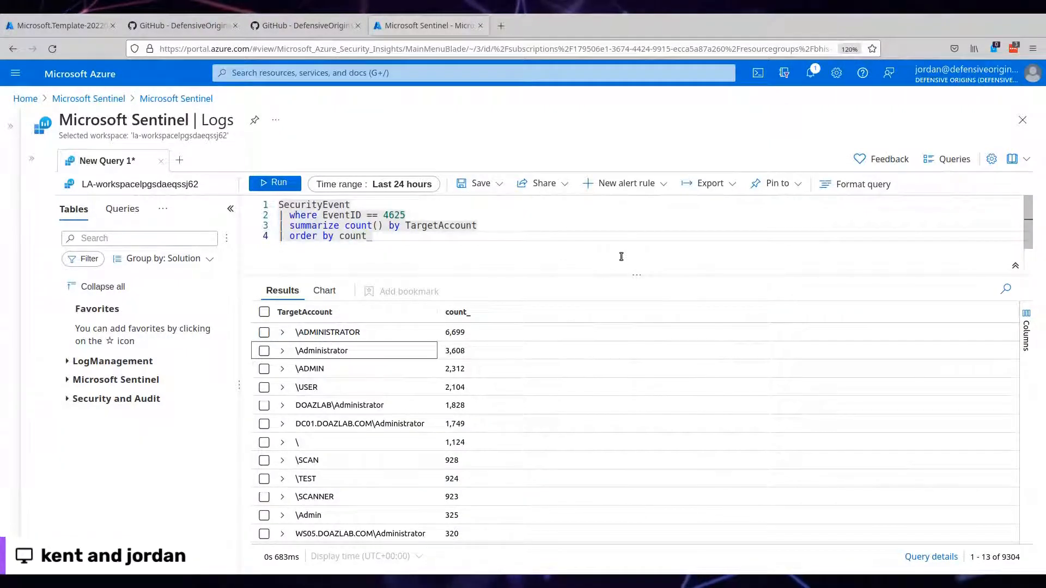
Step: Examine the less frequently targeted account names in the failed-login results and return to the highest counts
{"action": "scroll", "coordinate": [603, 433], "scroll_direction": "down", "scroll_amount": 5}
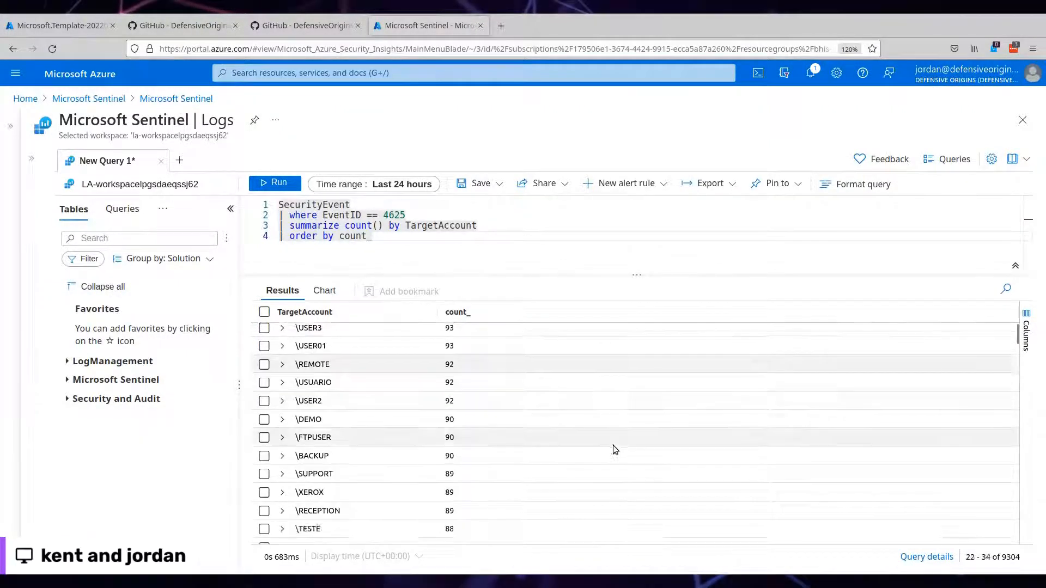
{"action": "scroll", "coordinate": [611, 444], "scroll_direction": "down", "scroll_amount": 4}
{"action": "scroll", "coordinate": [612, 446], "scroll_direction": "up", "scroll_amount": 3}
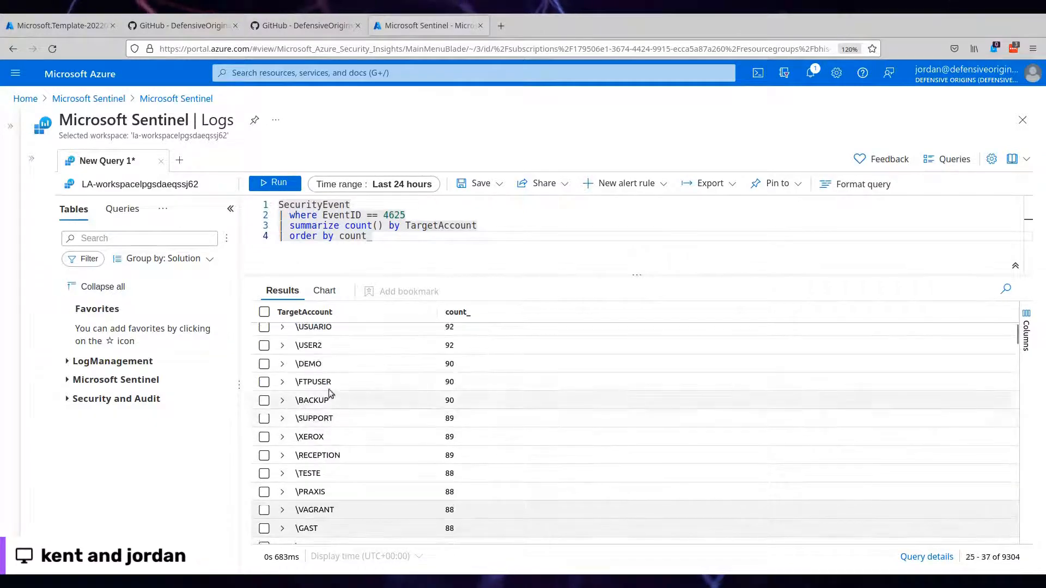
{"action": "scroll", "coordinate": [380, 401], "scroll_direction": "down", "scroll_amount": 2}
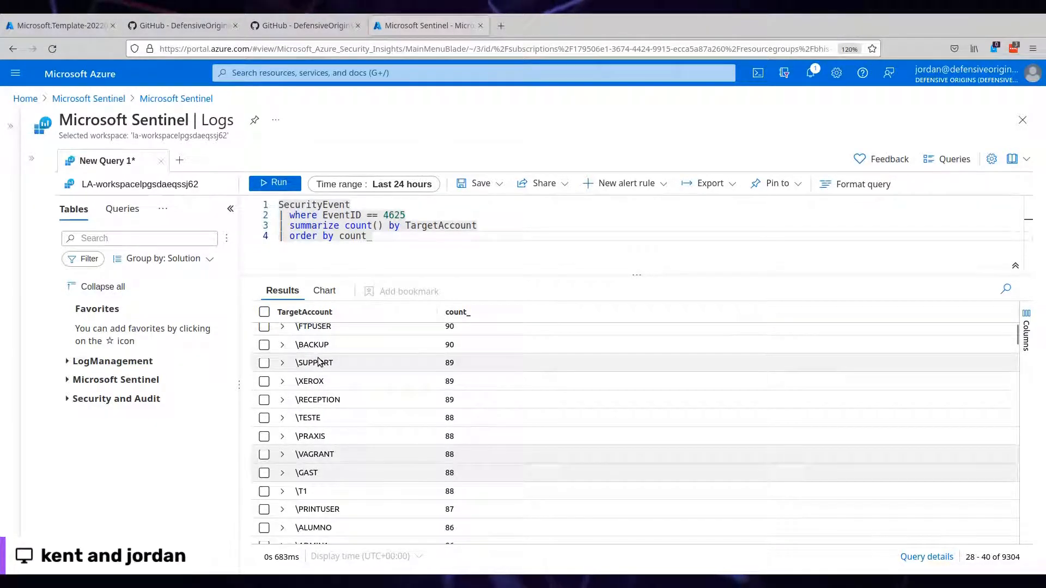
{"action": "scroll", "coordinate": [479, 392], "scroll_direction": "down", "scroll_amount": 3}
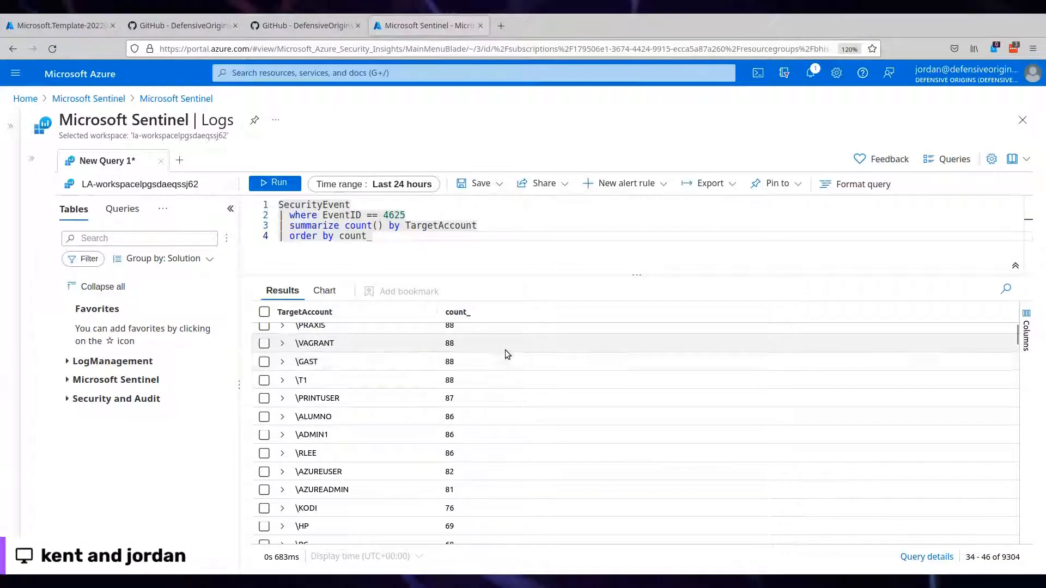
{"action": "scroll", "coordinate": [506, 352], "scroll_direction": "down", "scroll_amount": 3}
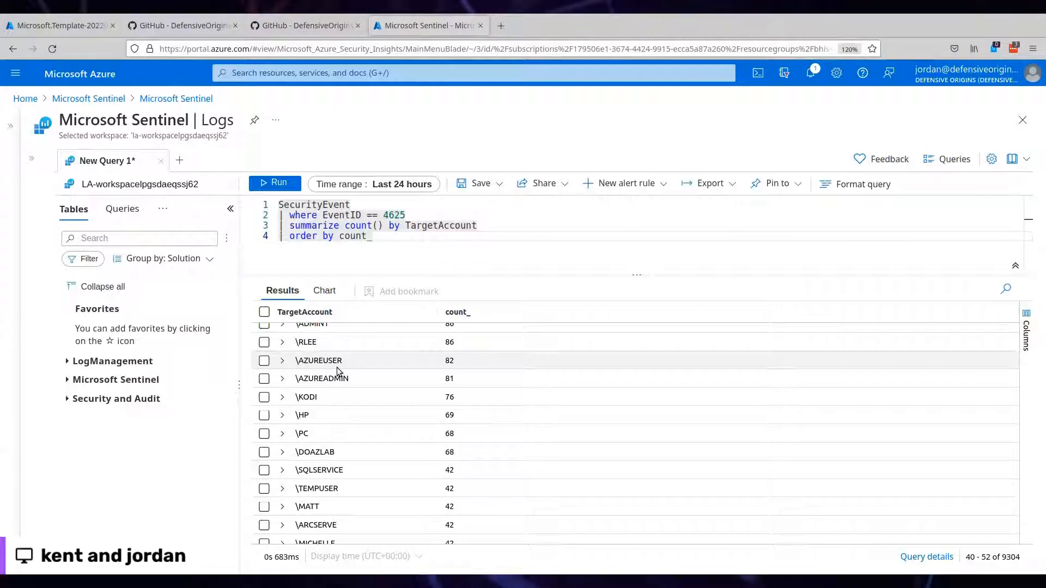
{"action": "scroll", "coordinate": [349, 378], "scroll_direction": "down", "scroll_amount": 3}
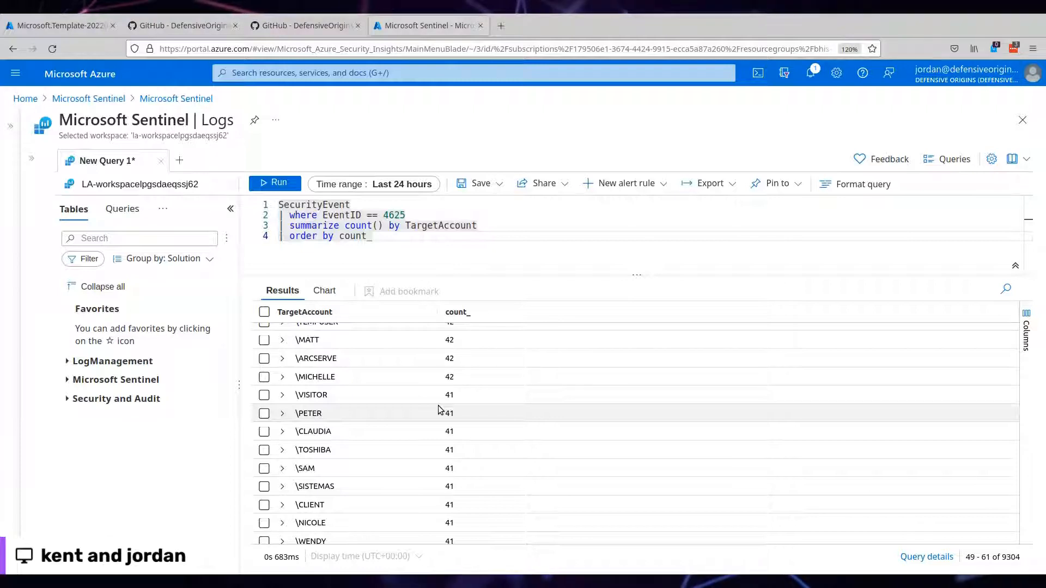
{"action": "scroll", "coordinate": [438, 405], "scroll_direction": "up", "scroll_amount": 3}
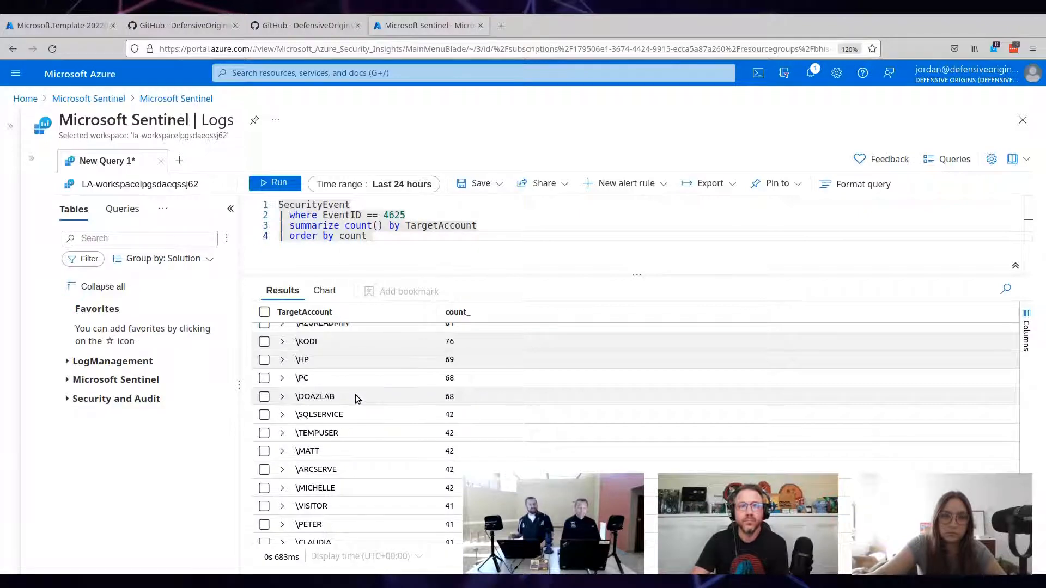
{"action": "scroll", "coordinate": [355, 394], "scroll_direction": "up", "scroll_amount": 5}
{"action": "scroll", "coordinate": [355, 394], "scroll_direction": "up", "scroll_amount": 5}
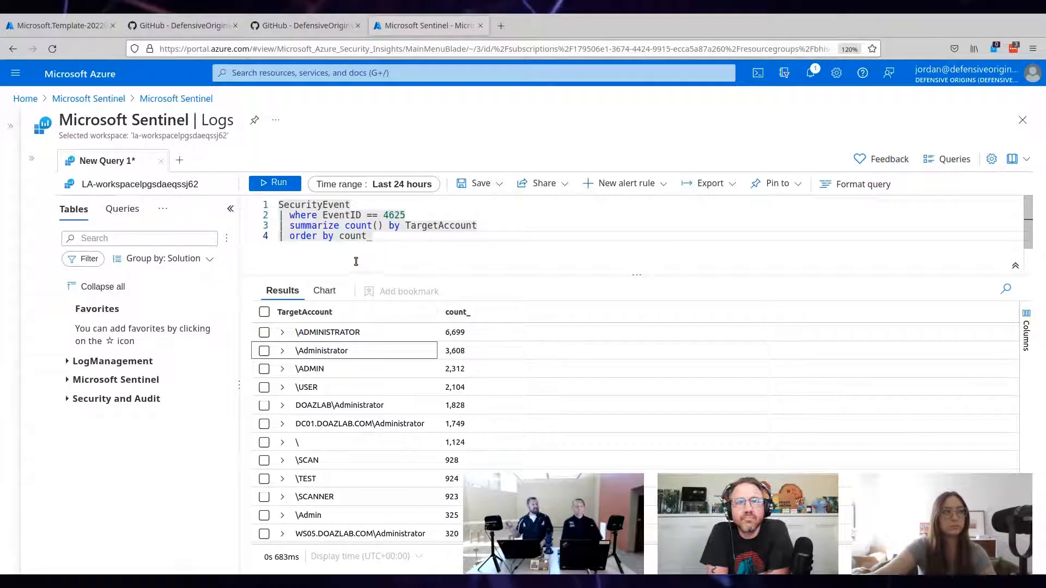
Step: Copy the EventID 4625 count by TargetAccount and IpAddress query from the SentinelKQL README, without its comment line
{"action": "left_click", "coordinate": [305, 25]}
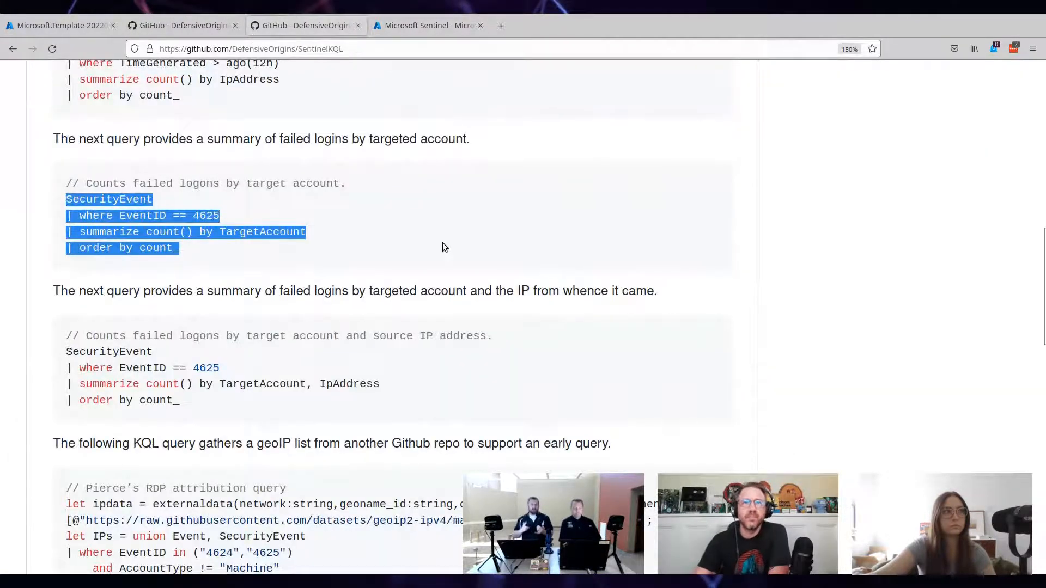
{"action": "scroll", "coordinate": [442, 247], "scroll_direction": "down", "scroll_amount": 2}
{"action": "left_click_drag", "start_coordinate": [230, 318], "coordinate": [66, 257]}
{"action": "key", "text": "ctrl+c"}
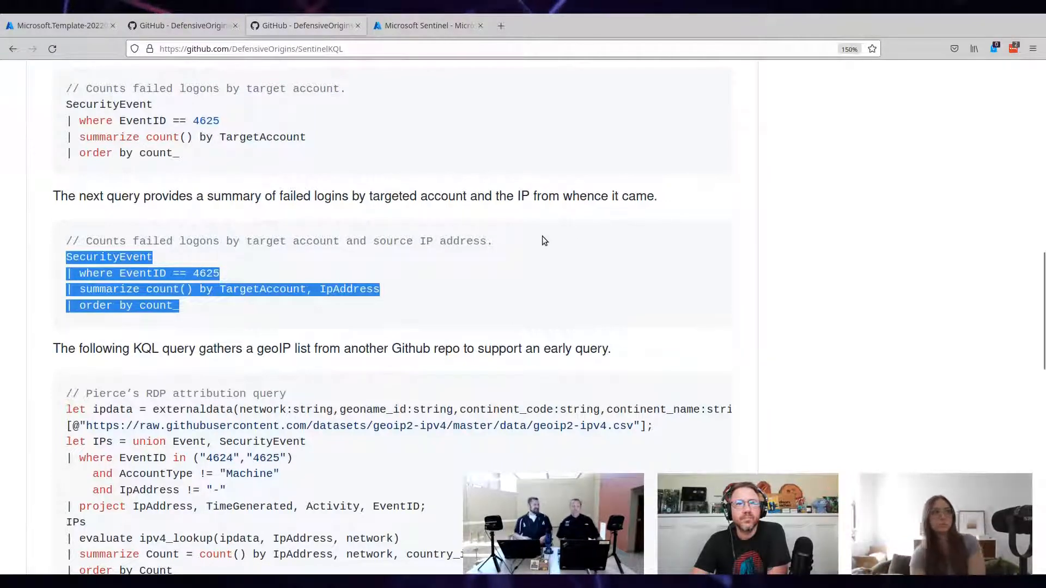
Step: Replace the Sentinel query with the copied count by TargetAccount and IpAddress and run it
{"action": "left_click", "coordinate": [415, 25]}
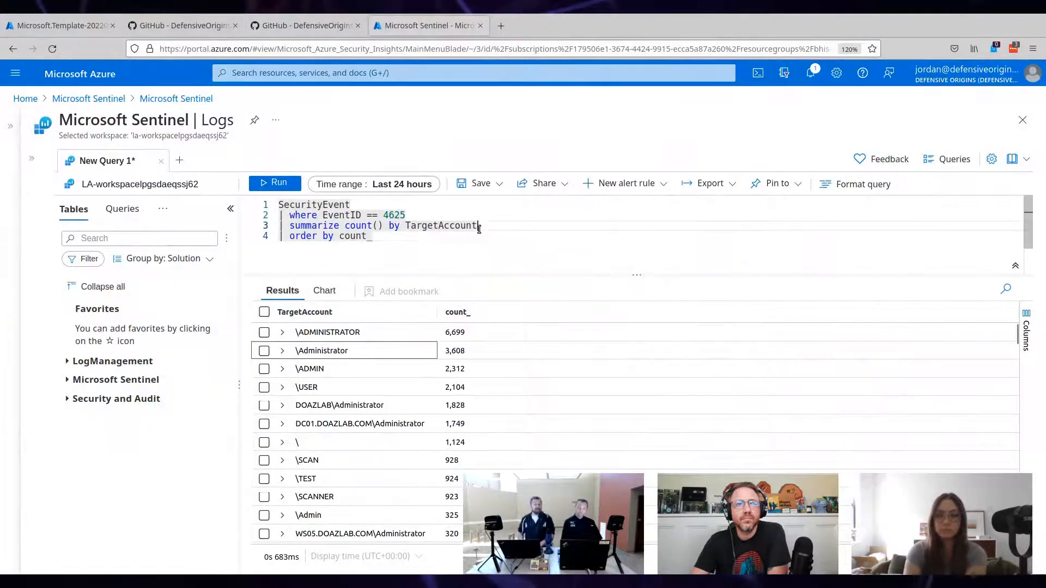
{"action": "left_click_drag", "start_coordinate": [372, 236], "coordinate": [252, 205]}
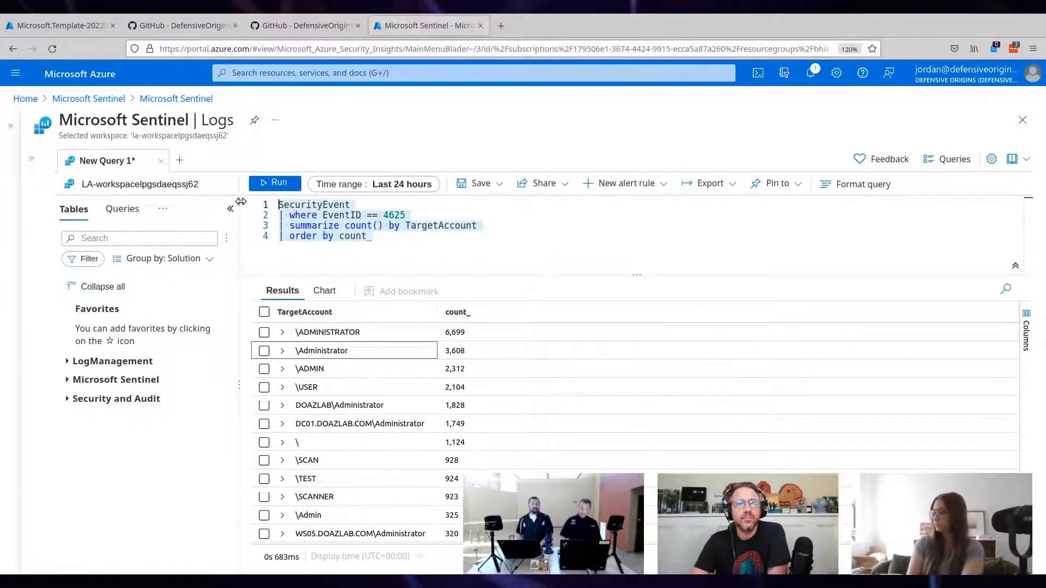
{"action": "key", "text": "Delete"}
{"action": "key", "text": "ctrl+v"}
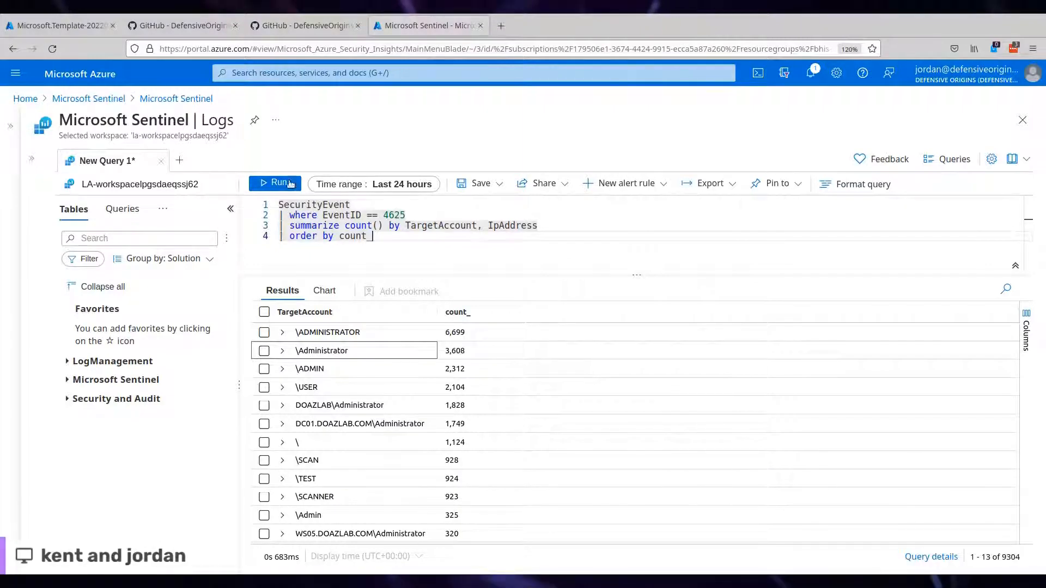
{"action": "left_click", "coordinate": [261, 181]}
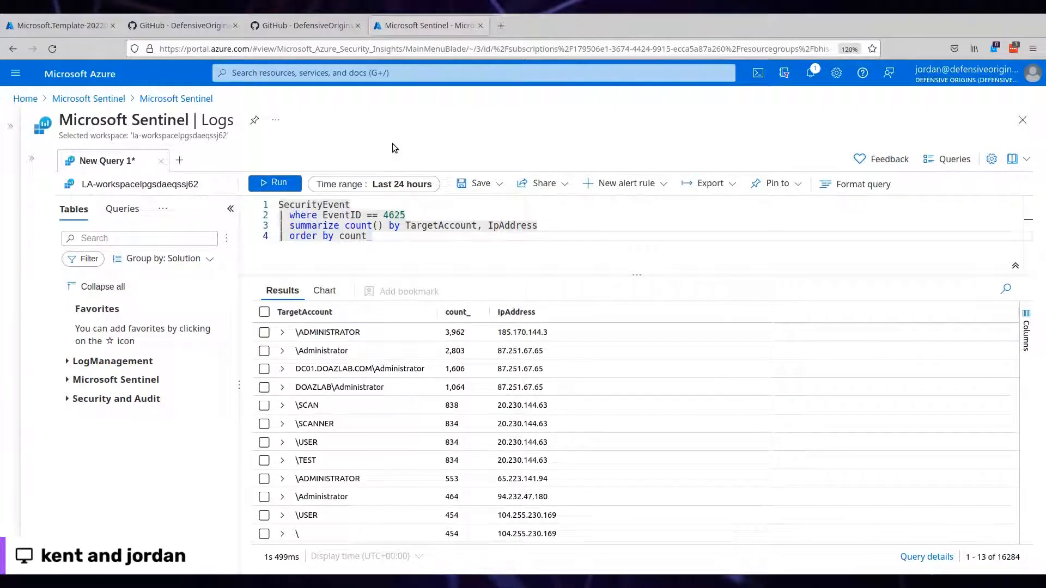
Step: Set the time range to Last 48 hours, rerun the count by TargetAccount and IpAddress, and enlarge the results display
{"action": "left_click", "coordinate": [395, 184]}
{"action": "left_click", "coordinate": [381, 306]}
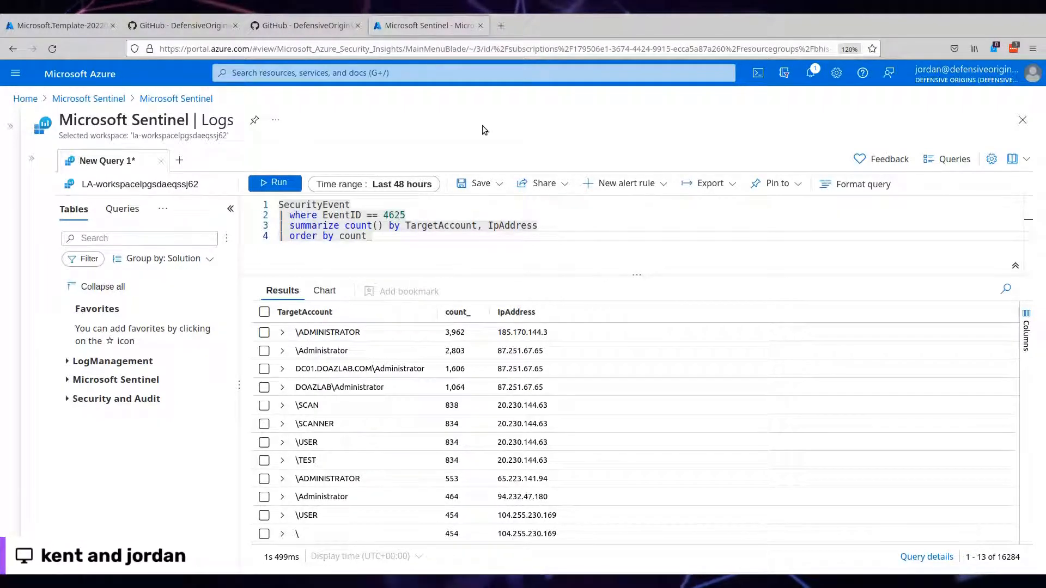
{"action": "left_click", "coordinate": [264, 186]}
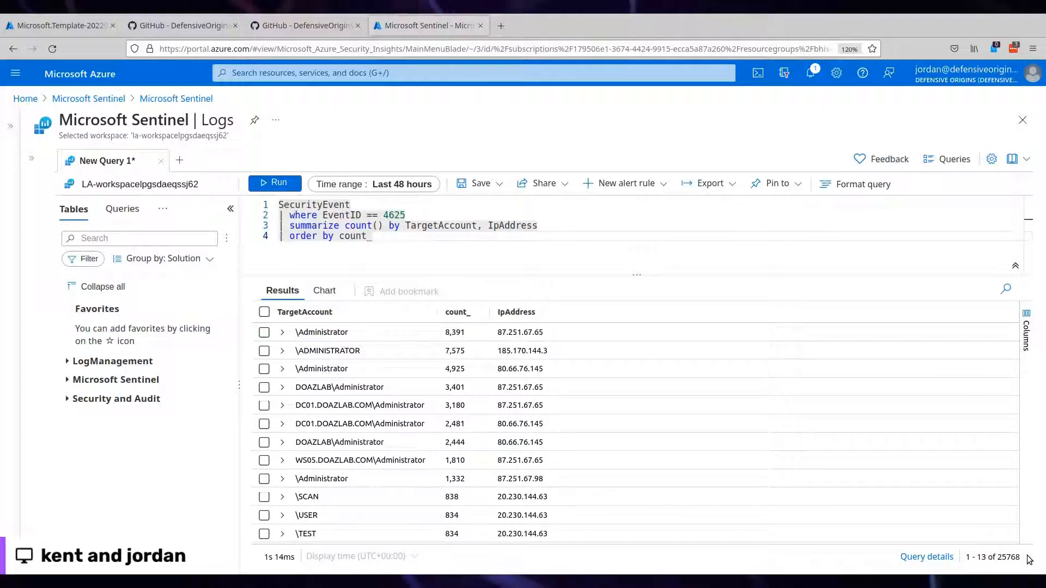
{"action": "key", "text": "ctrl+plus"}
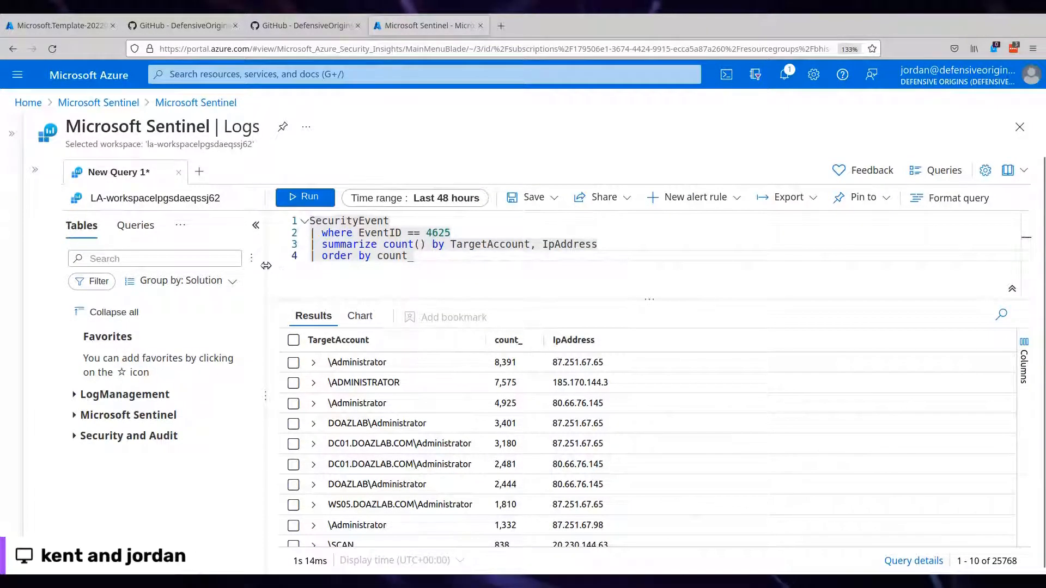
{"action": "left_click_drag", "start_coordinate": [270, 263], "coordinate": [238, 267]}
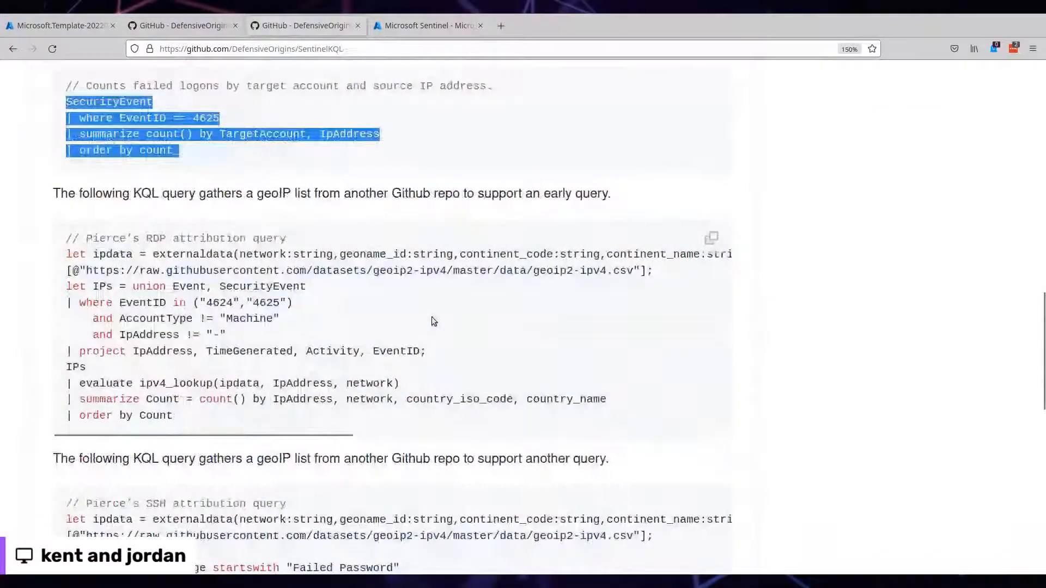
Step: Copy the complete geoIP RDP attribution query from the SentinelKQL README, including its comment line
{"action": "scroll", "coordinate": [204, 255], "scroll_direction": "down", "scroll_amount": 3}
{"action": "left_click_drag", "start_coordinate": [202, 255], "coordinate": [71, 160]}
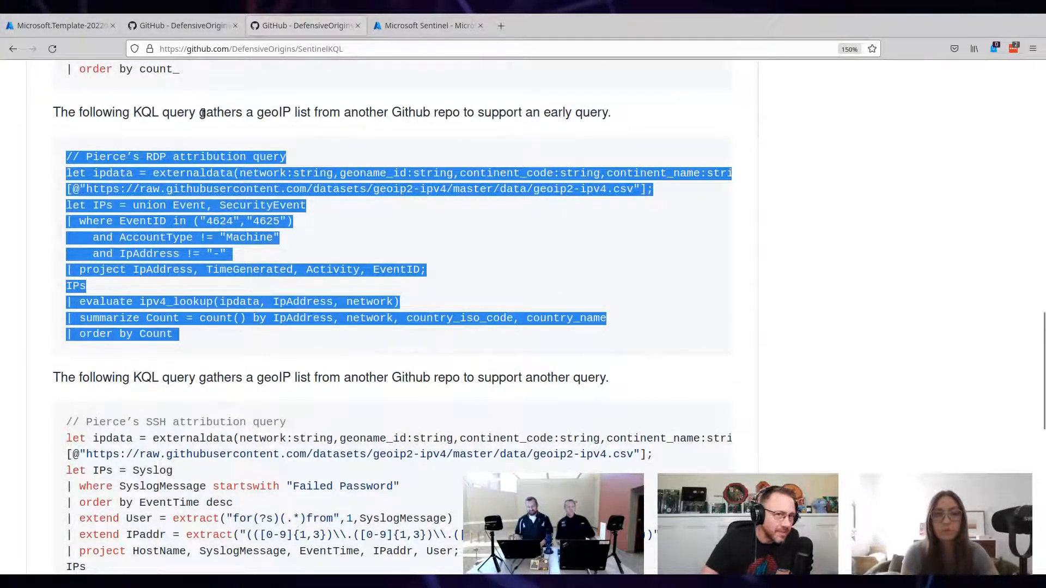
{"action": "left_click", "coordinate": [424, 27]}
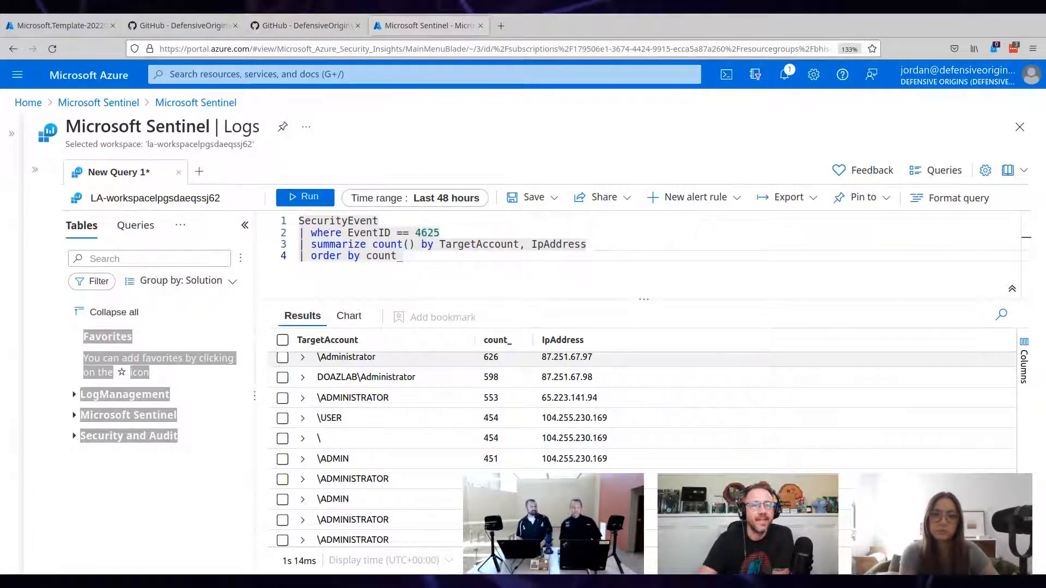
{"action": "left_click", "coordinate": [316, 31]}
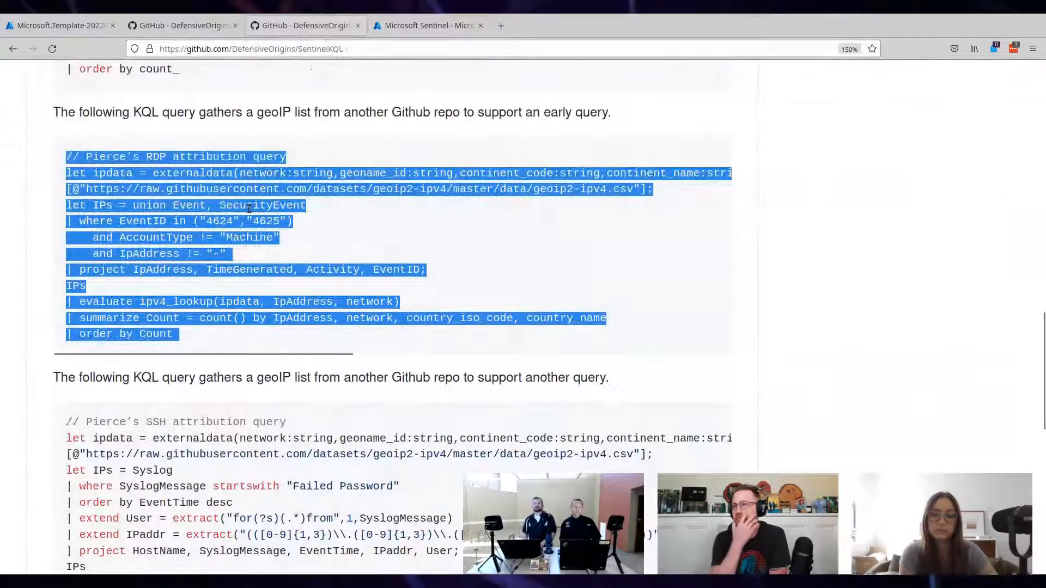
{"action": "left_click", "coordinate": [257, 176]}
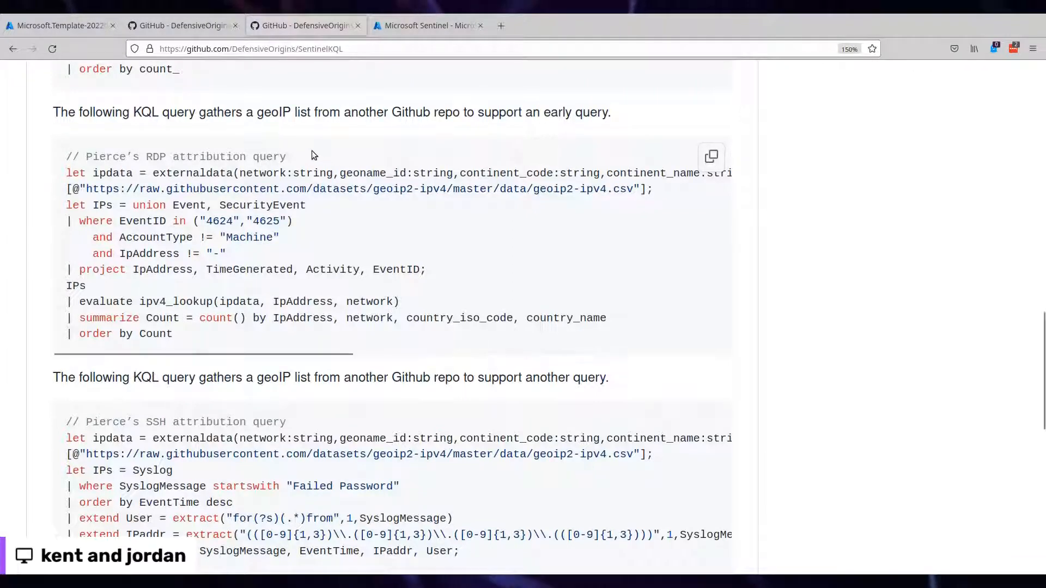
{"action": "left_click_drag", "start_coordinate": [312, 153], "coordinate": [61, 155]}
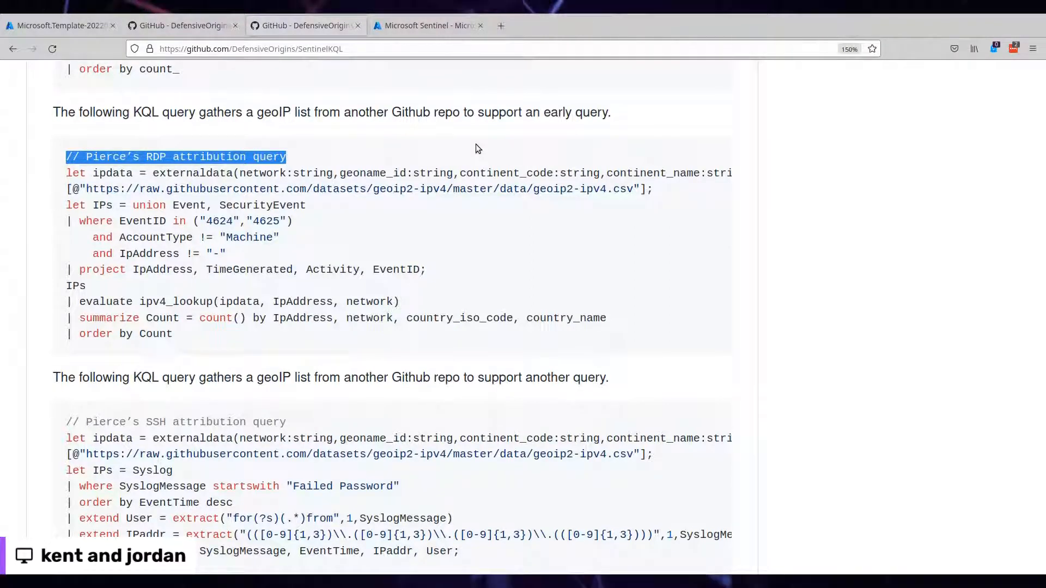
{"action": "left_click", "coordinate": [158, 332]}
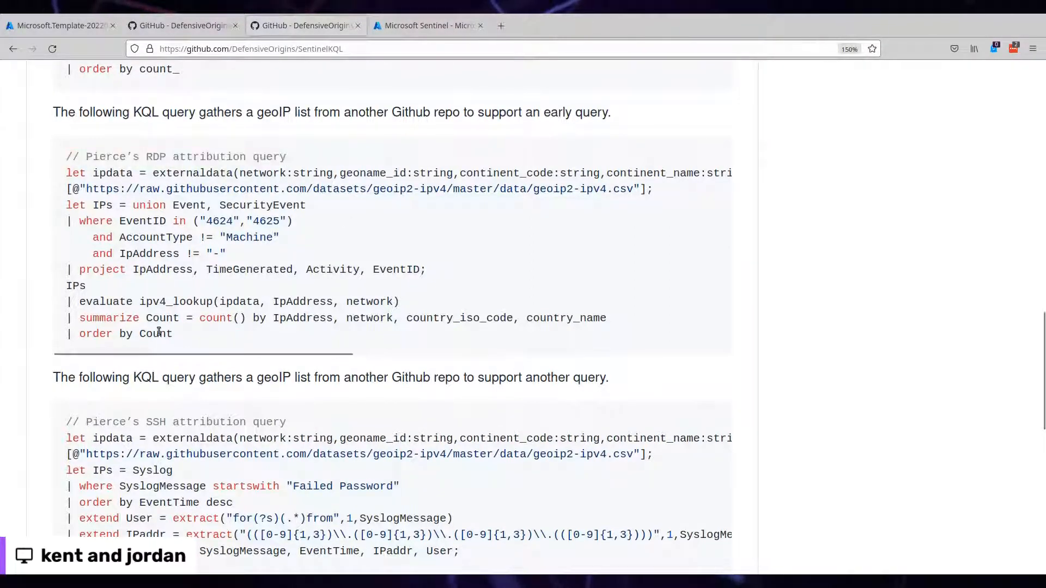
{"action": "left_click_drag", "start_coordinate": [185, 338], "coordinate": [44, 146]}
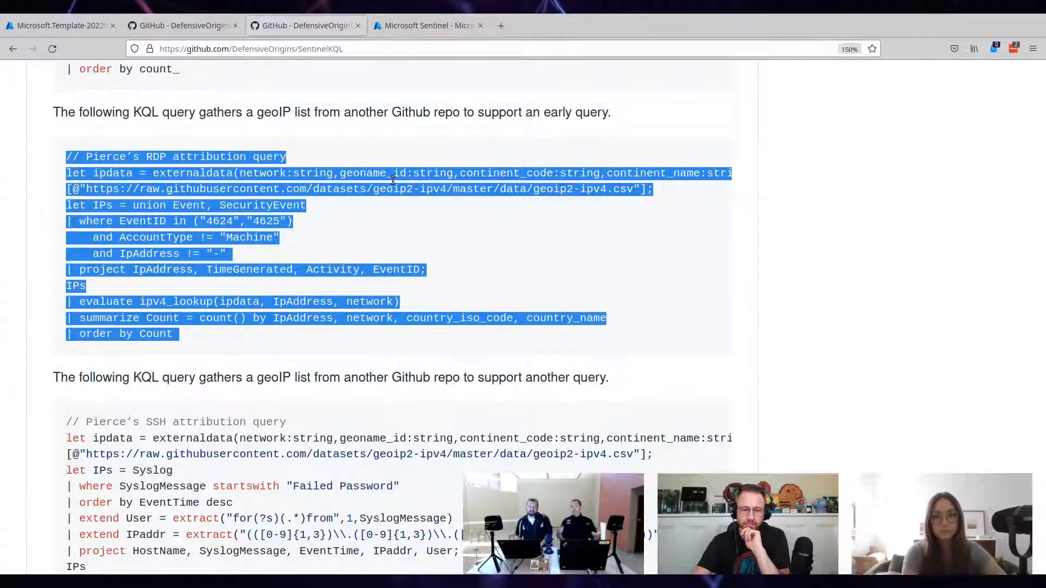
Step: Replace the Sentinel query with the copied RDP attribution query, run it and review the query from its first line
{"action": "left_click", "coordinate": [460, 22]}
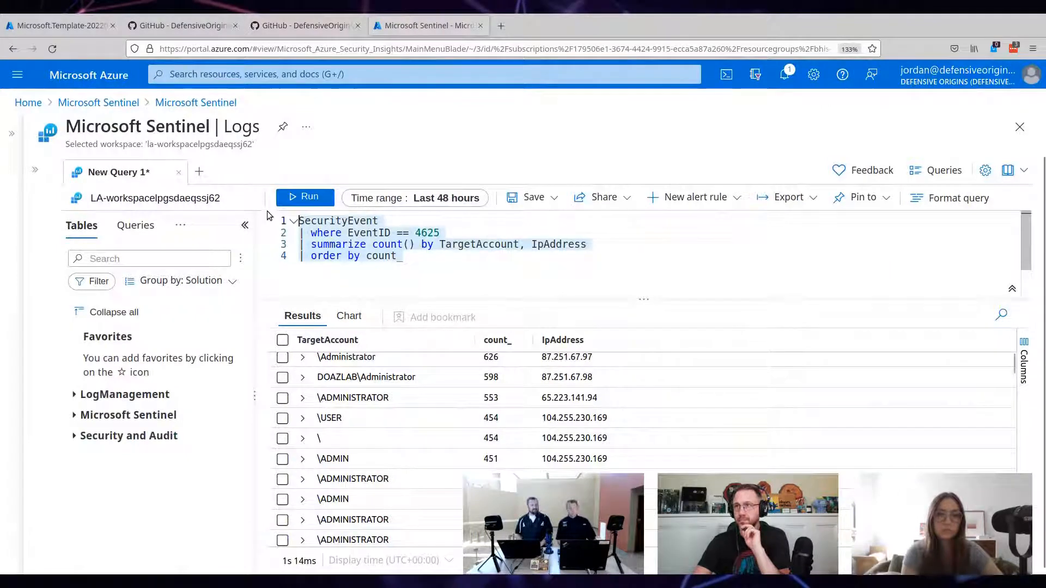
{"action": "key", "text": "ctrl+v"}
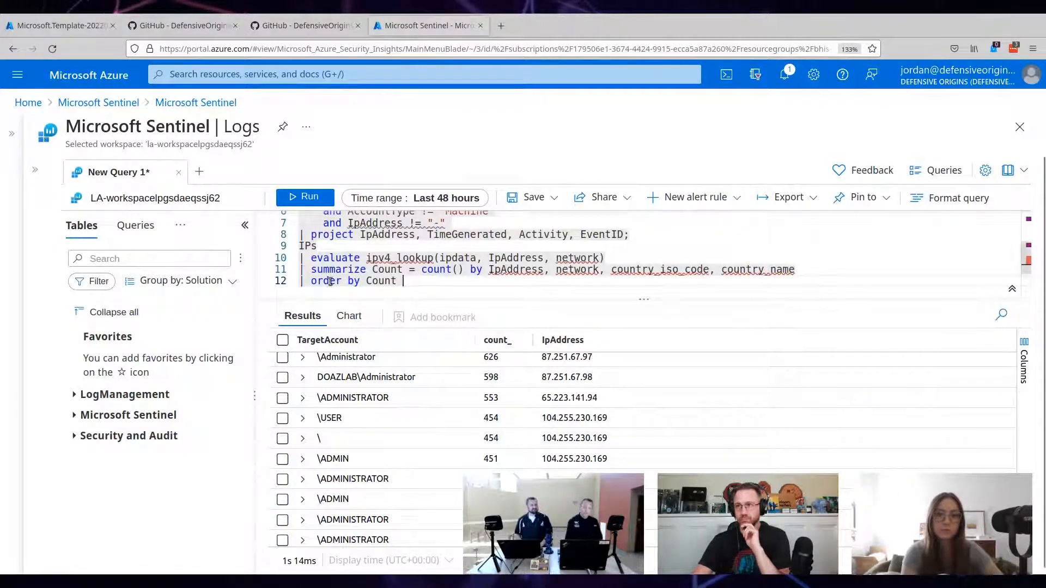
{"action": "left_click", "coordinate": [308, 200]}
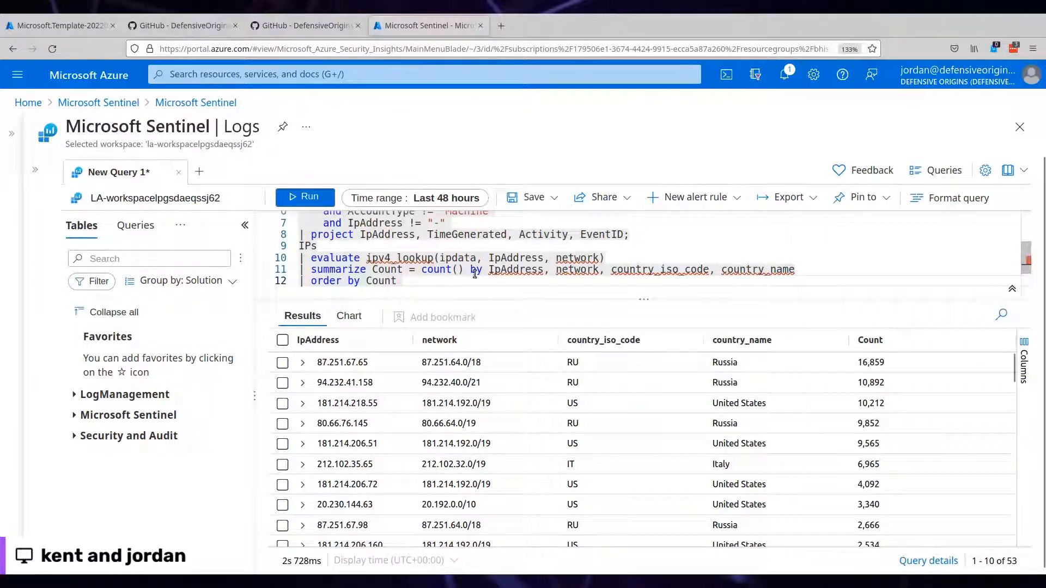
{"action": "scroll", "coordinate": [475, 273], "scroll_direction": "up", "scroll_amount": 3}
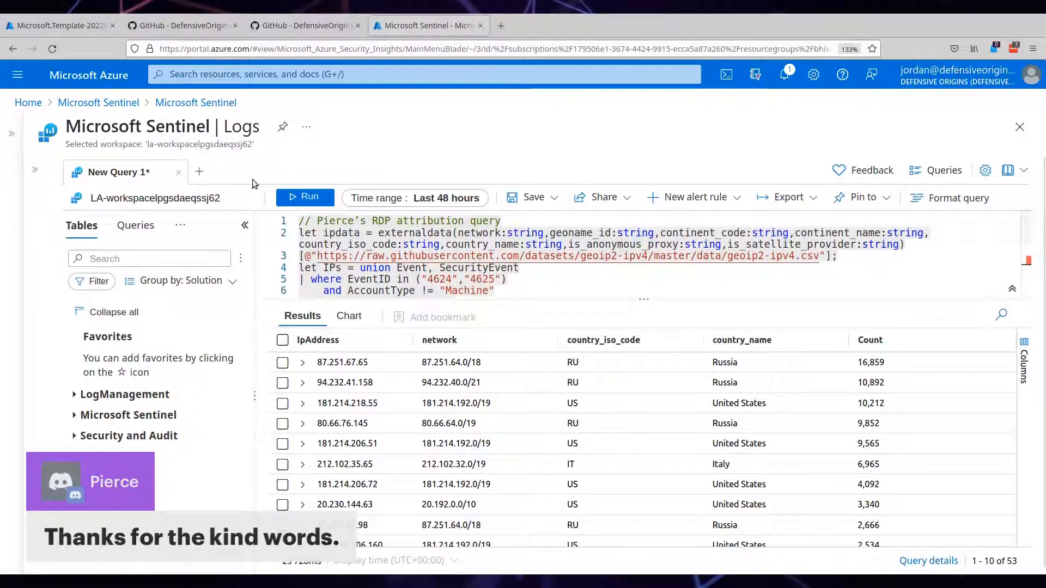
Step: Switch to the SentinelKQL README and copy the complete SSH attribution query, including its comment line
{"action": "left_click", "coordinate": [305, 25]}
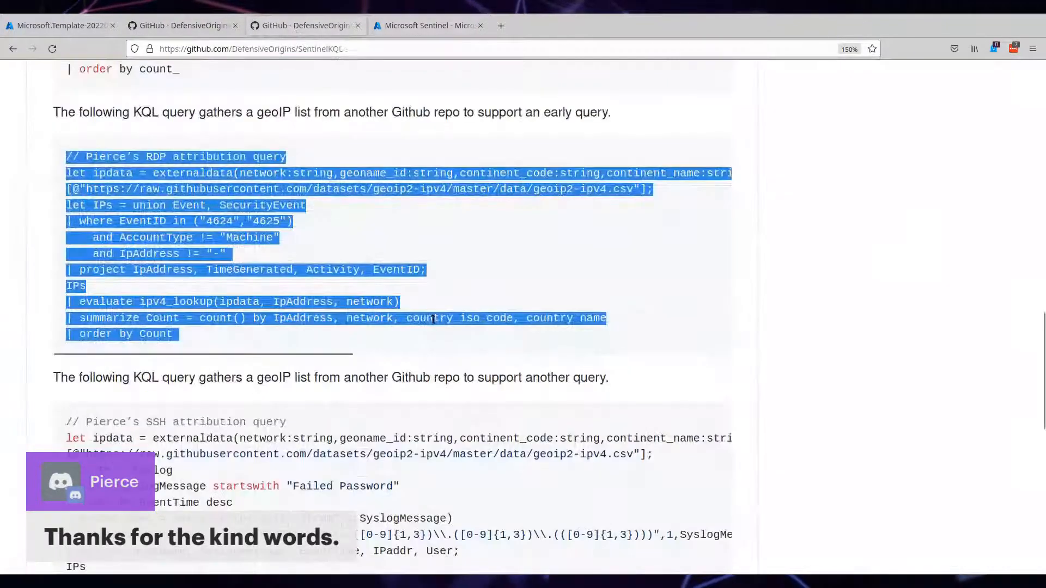
{"action": "scroll", "coordinate": [433, 320], "scroll_direction": "down", "scroll_amount": 6}
{"action": "scroll", "coordinate": [197, 339], "scroll_direction": "up", "scroll_amount": 1}
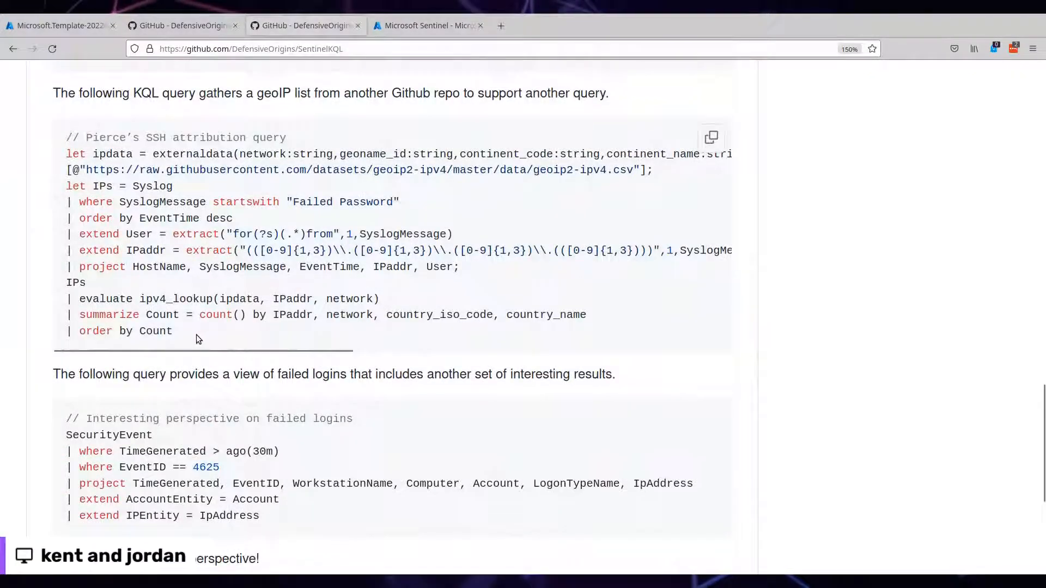
{"action": "left_click_drag", "start_coordinate": [196, 334], "coordinate": [57, 137]}
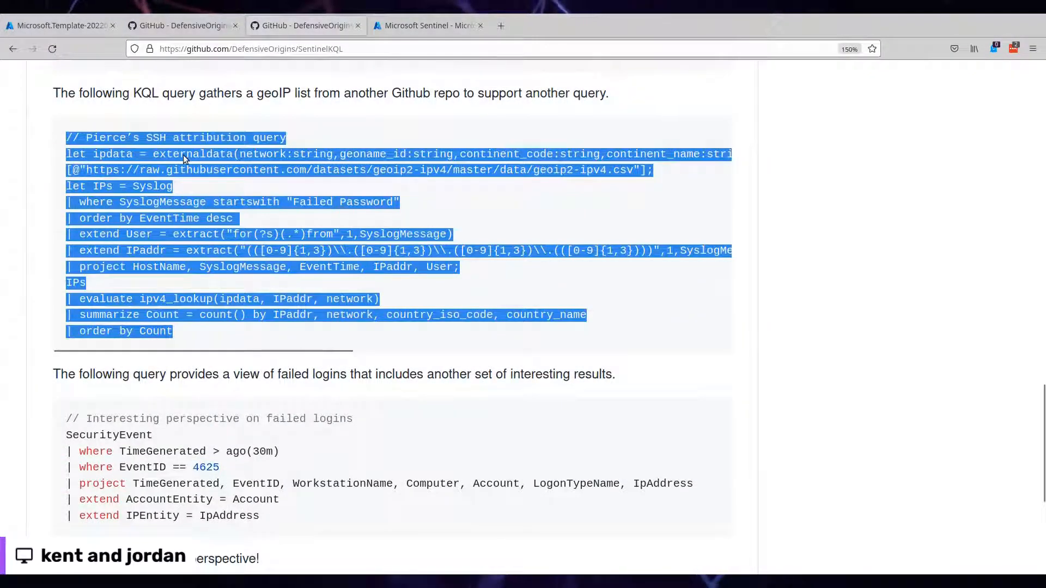
Step: Replace the Sentinel query with the copied SSH attribution query and run it over the last 48 hours
{"action": "left_click", "coordinate": [382, 25]}
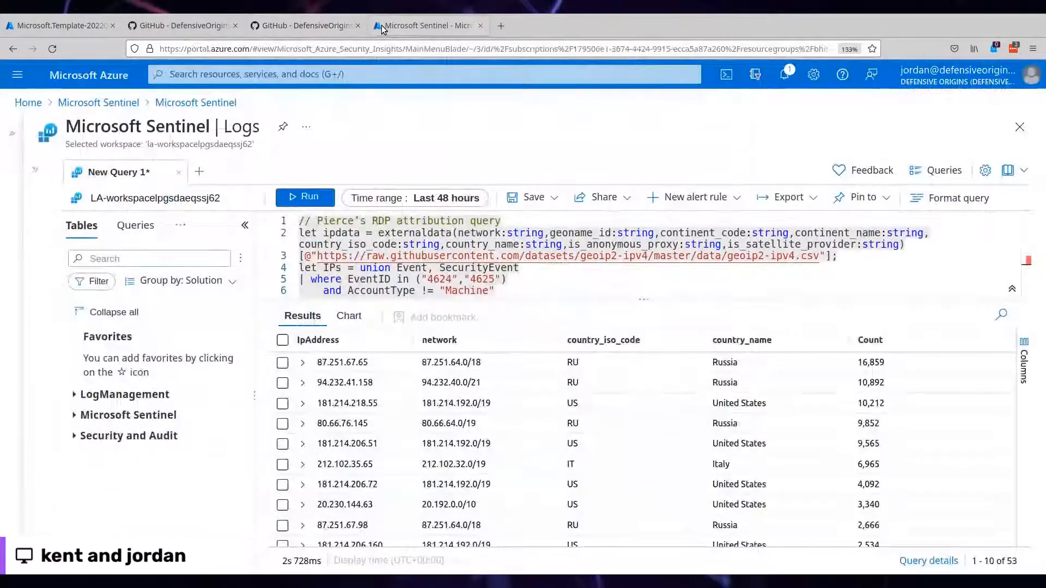
{"action": "left_click", "coordinate": [484, 247]}
{"action": "key", "text": "ctrl+a"}
{"action": "key", "text": "ctrl+v"}
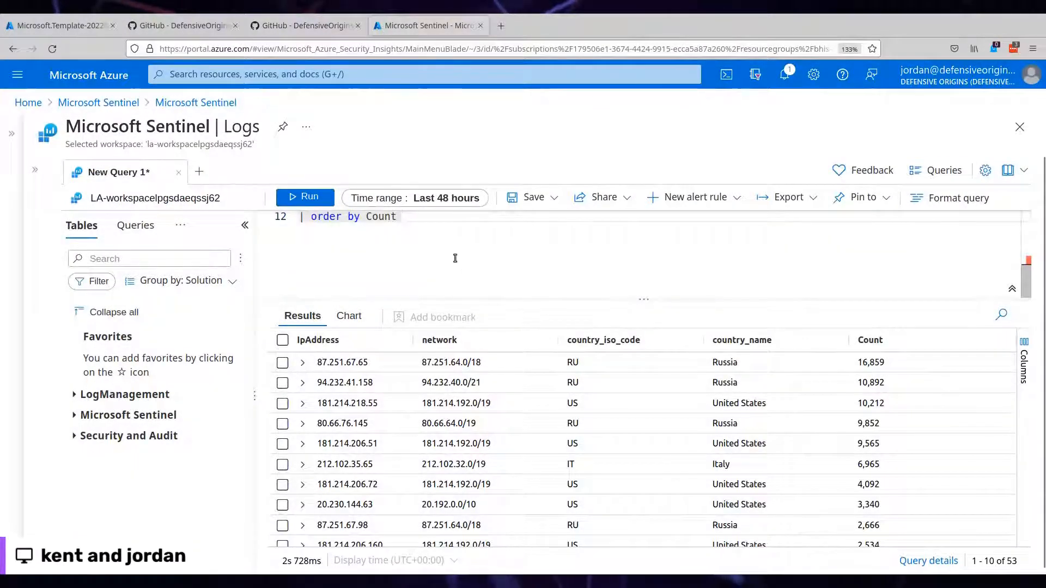
{"action": "key", "text": "ctrl+a"}
{"action": "key", "text": "Delete"}
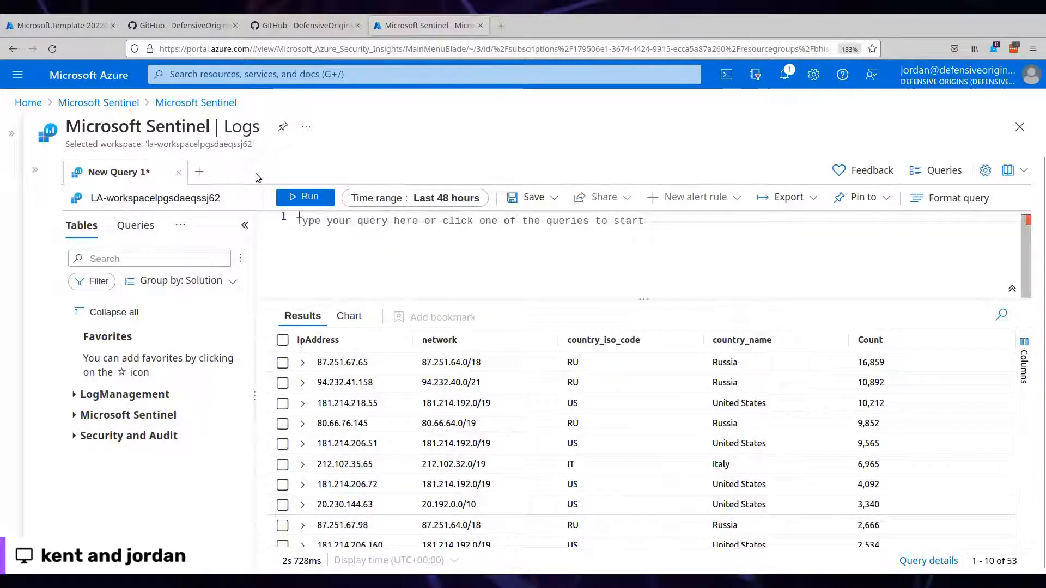
{"action": "key", "text": "ctrl+b"}
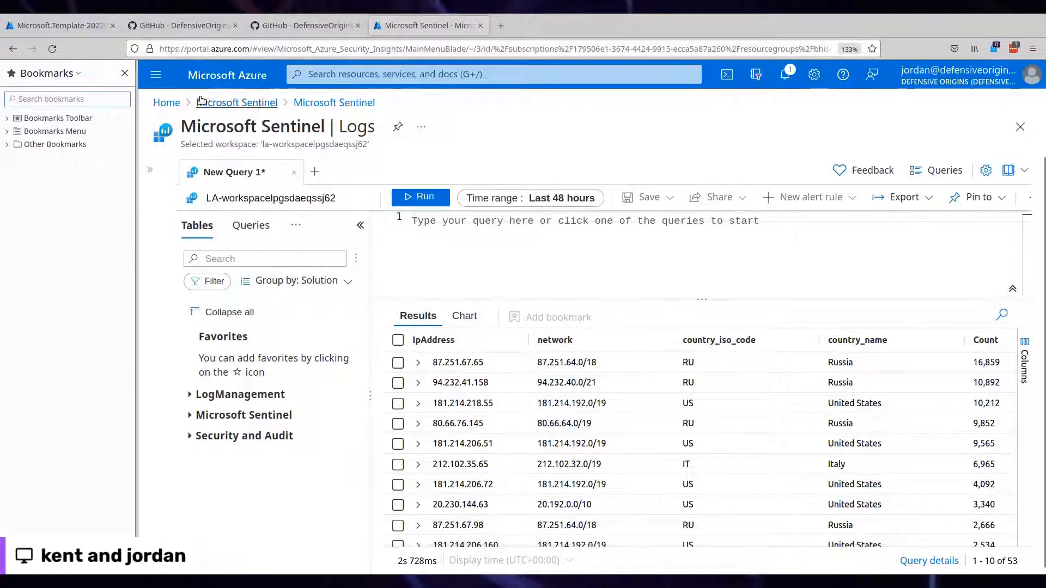
{"action": "left_click", "coordinate": [125, 73]}
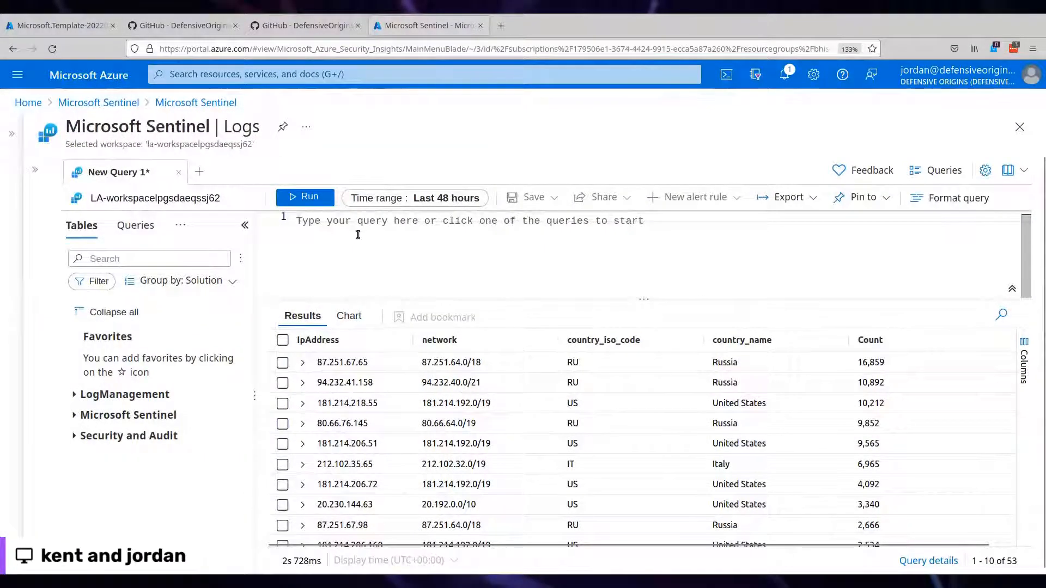
{"action": "key", "text": "ctrl+v"}
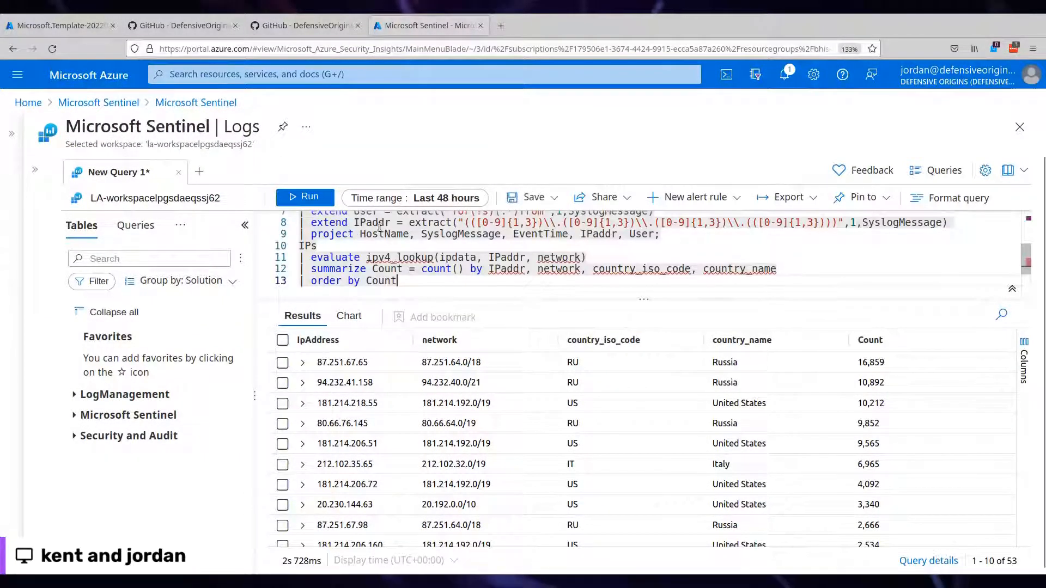
{"action": "scroll", "coordinate": [545, 256], "scroll_direction": "up", "scroll_amount": 3}
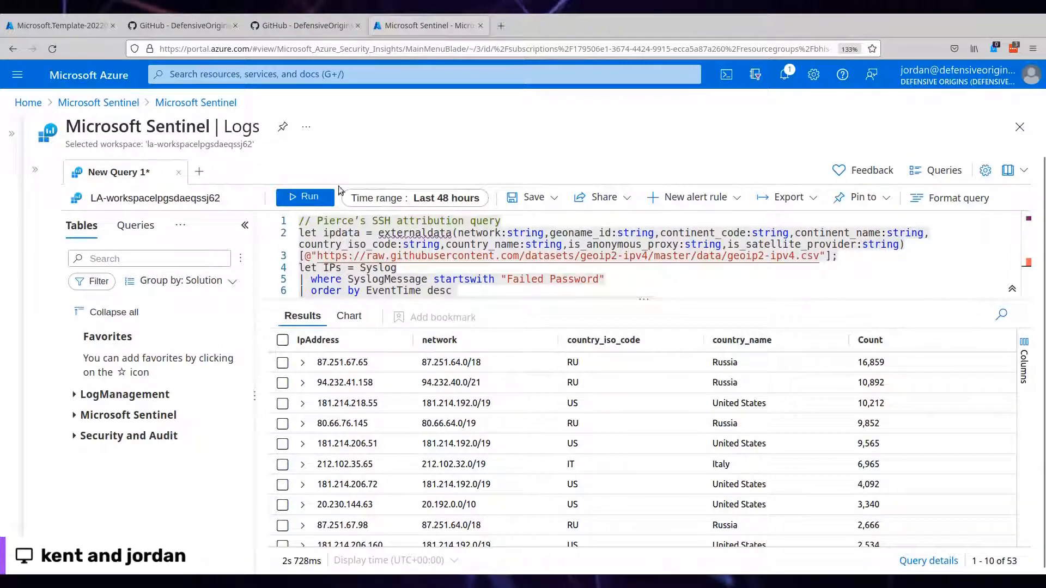
{"action": "left_click", "coordinate": [311, 200]}
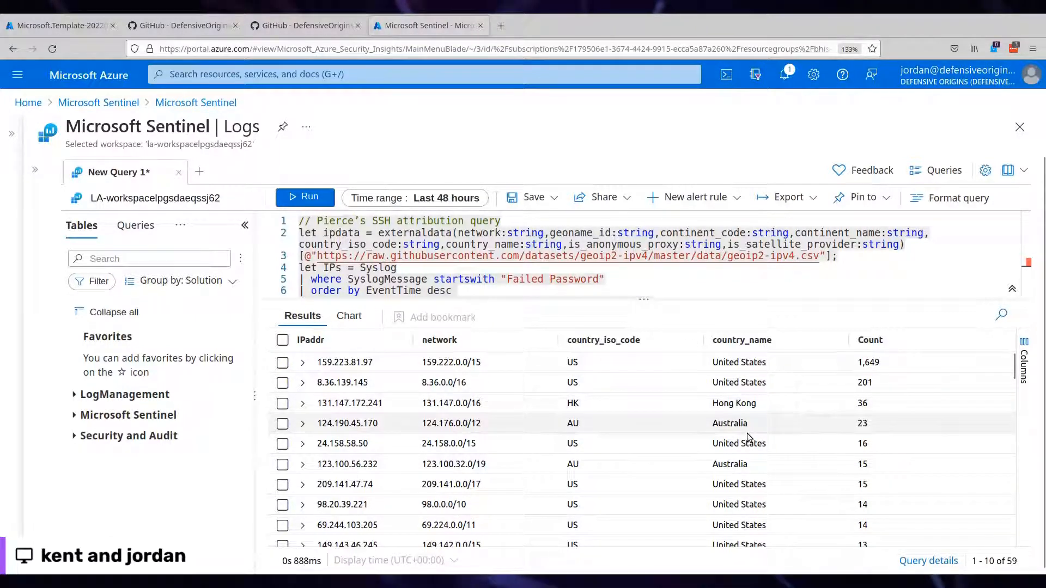
Step: Inspect the details of the SSH source with the highest count, then enlarge the query editor to review the User extraction expression
{"action": "left_click", "coordinate": [741, 368]}
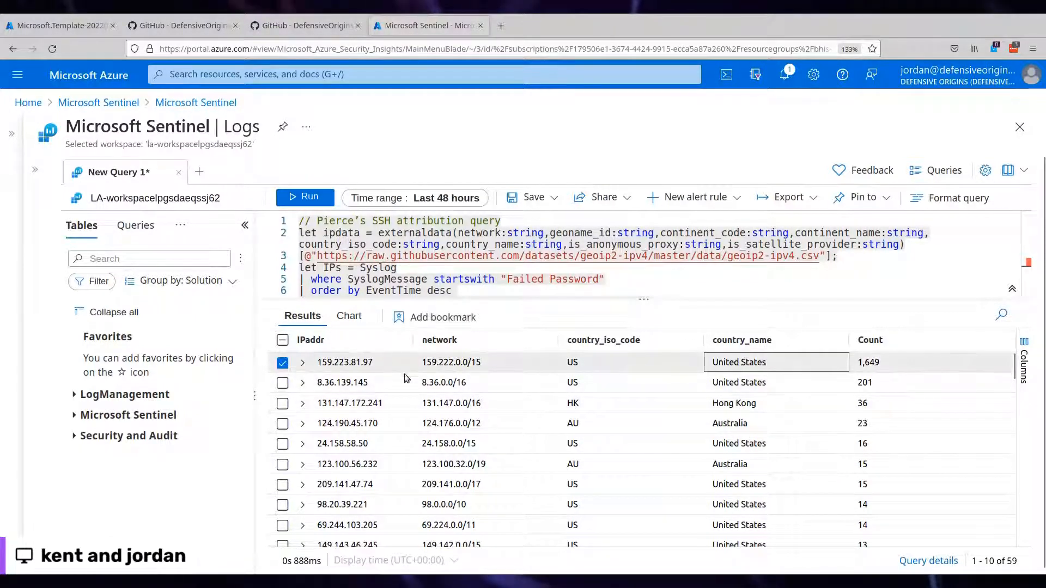
{"action": "left_click", "coordinate": [302, 363]}
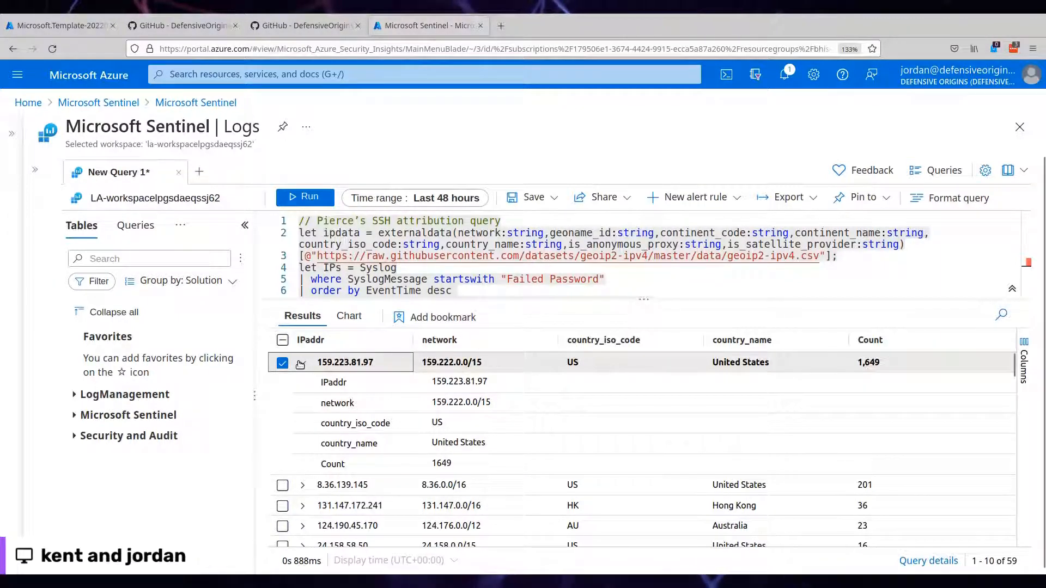
{"action": "left_click", "coordinate": [300, 364]}
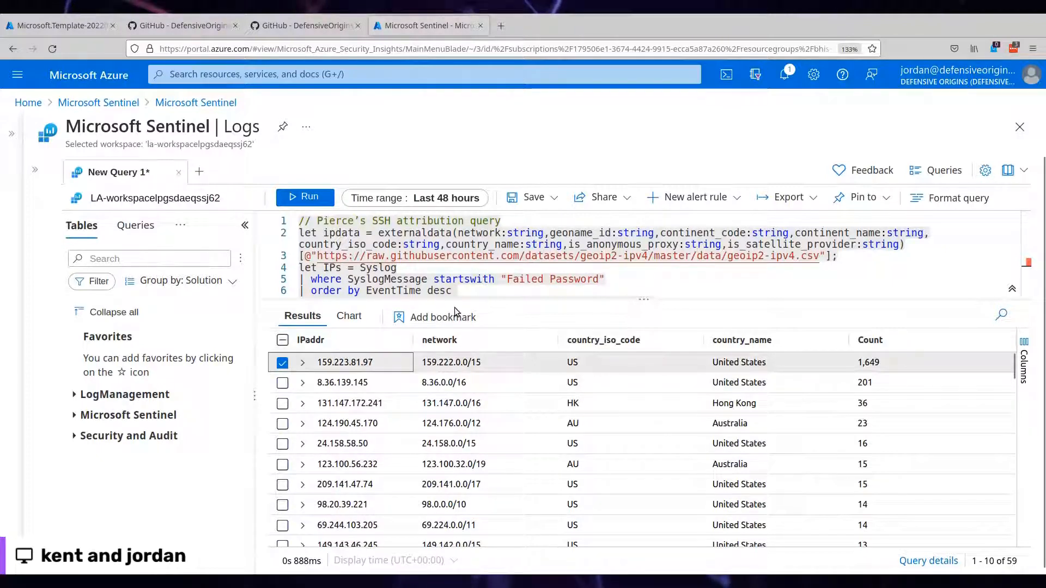
{"action": "left_click_drag", "start_coordinate": [457, 306], "coordinate": [462, 364]}
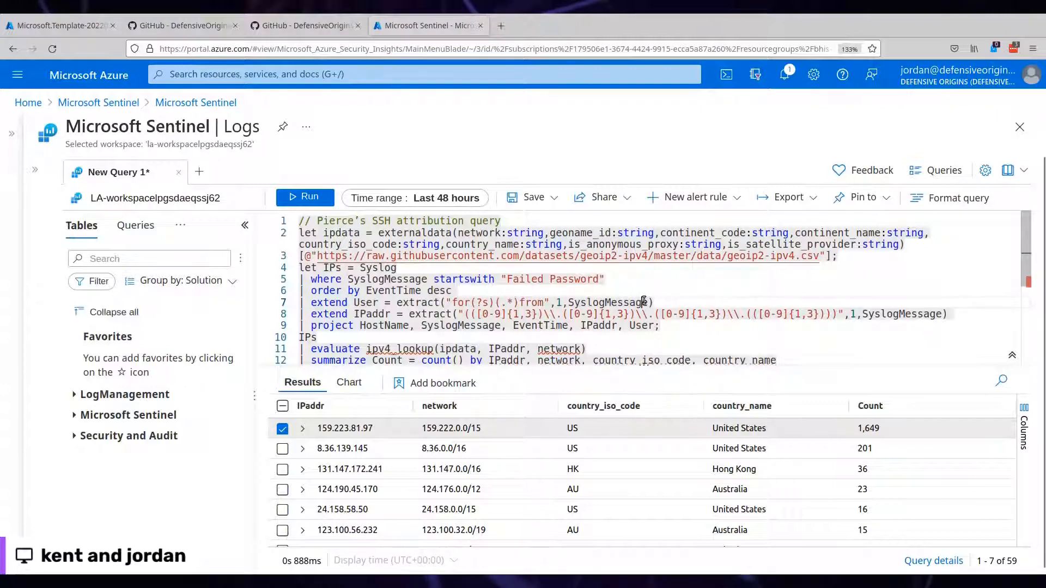
{"action": "left_click_drag", "start_coordinate": [653, 303], "coordinate": [378, 301]}
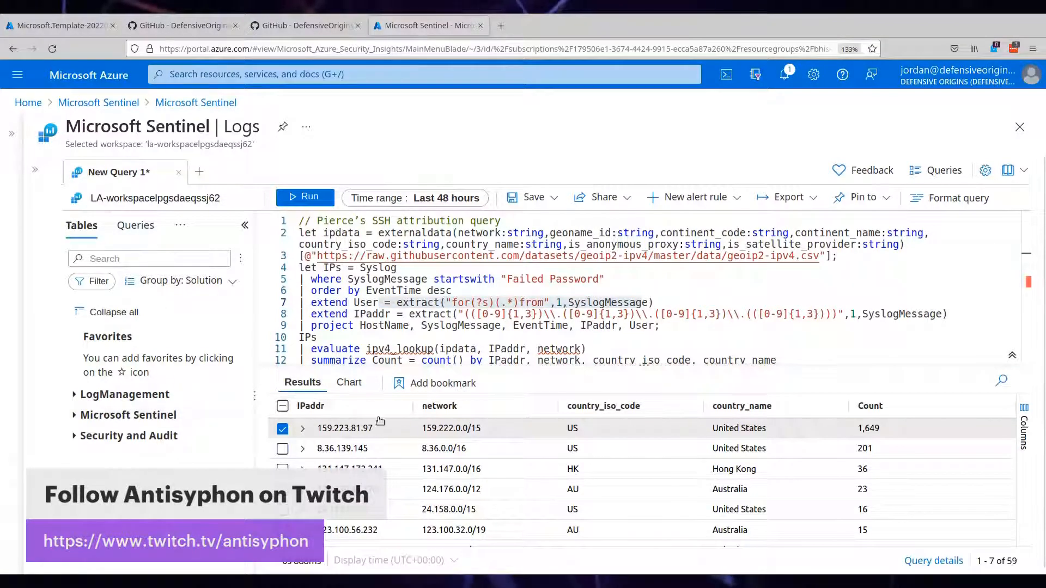
Step: Sort the SSH attribution results by country_name in ascending order and select the Hong Kong row
{"action": "scroll", "coordinate": [403, 430], "scroll_direction": "down", "scroll_amount": 2}
{"action": "scroll", "coordinate": [404, 438], "scroll_direction": "down", "scroll_amount": 3}
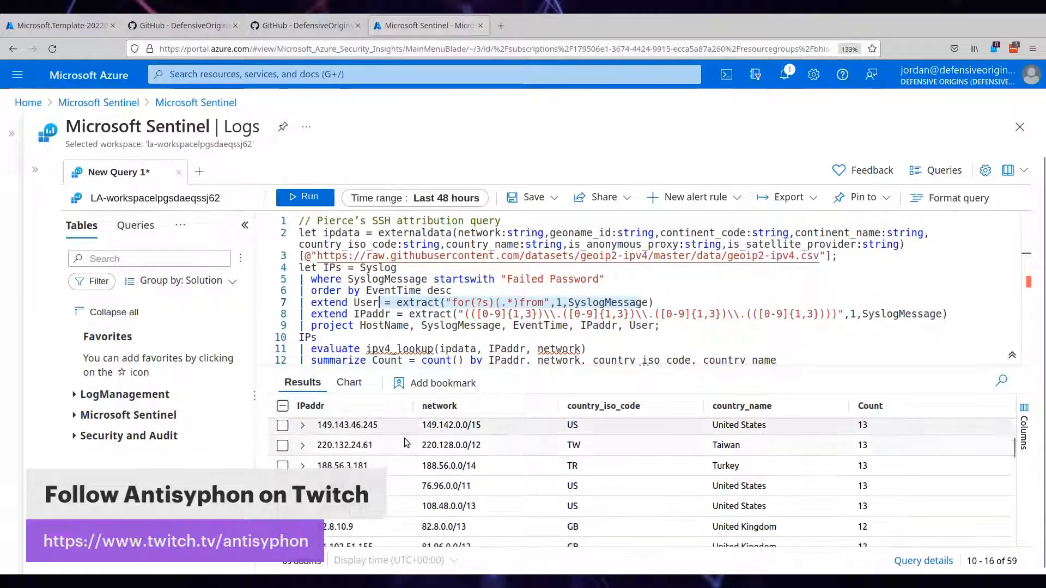
{"action": "left_click", "coordinate": [774, 406]}
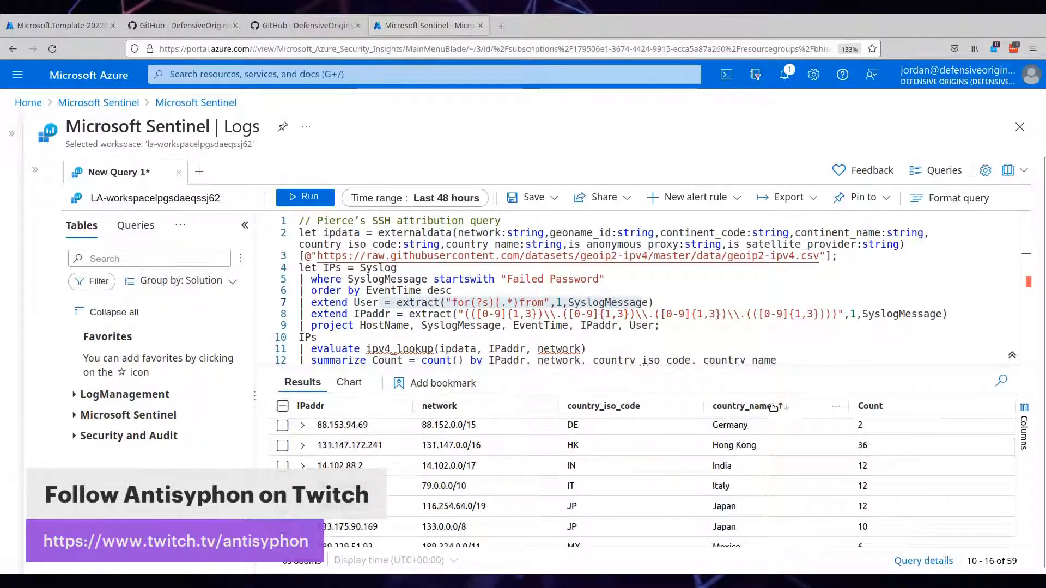
{"action": "scroll", "coordinate": [748, 448], "scroll_direction": "up", "scroll_amount": 3}
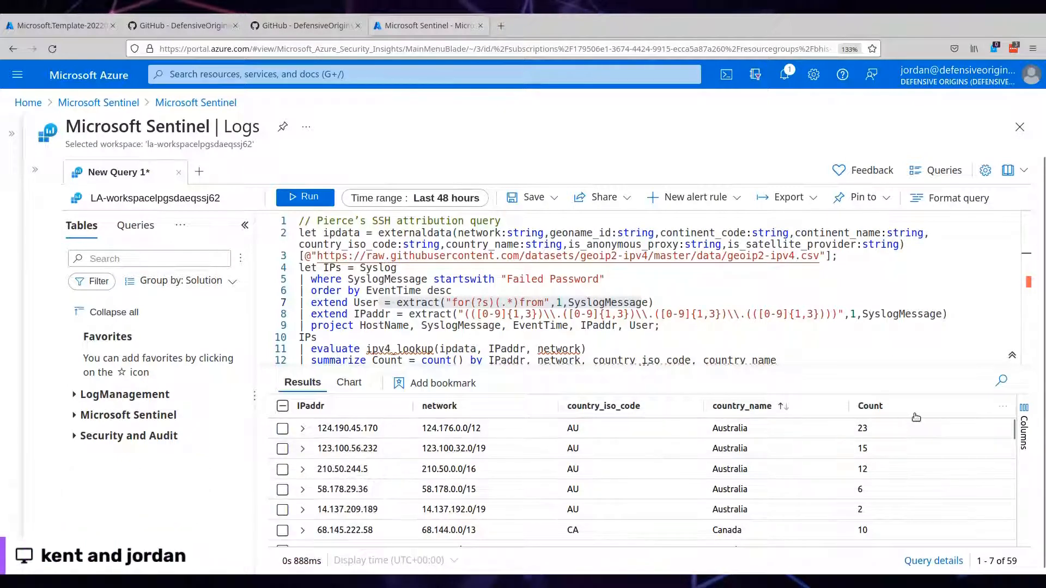
{"action": "scroll", "coordinate": [711, 430], "scroll_direction": "down", "scroll_amount": 2}
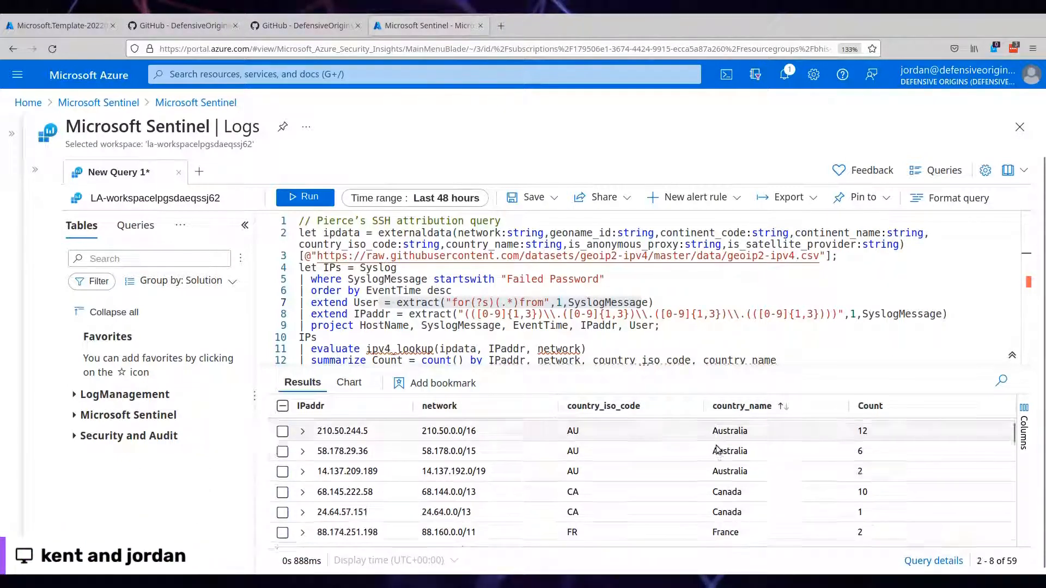
{"action": "scroll", "coordinate": [717, 449], "scroll_direction": "down", "scroll_amount": 1}
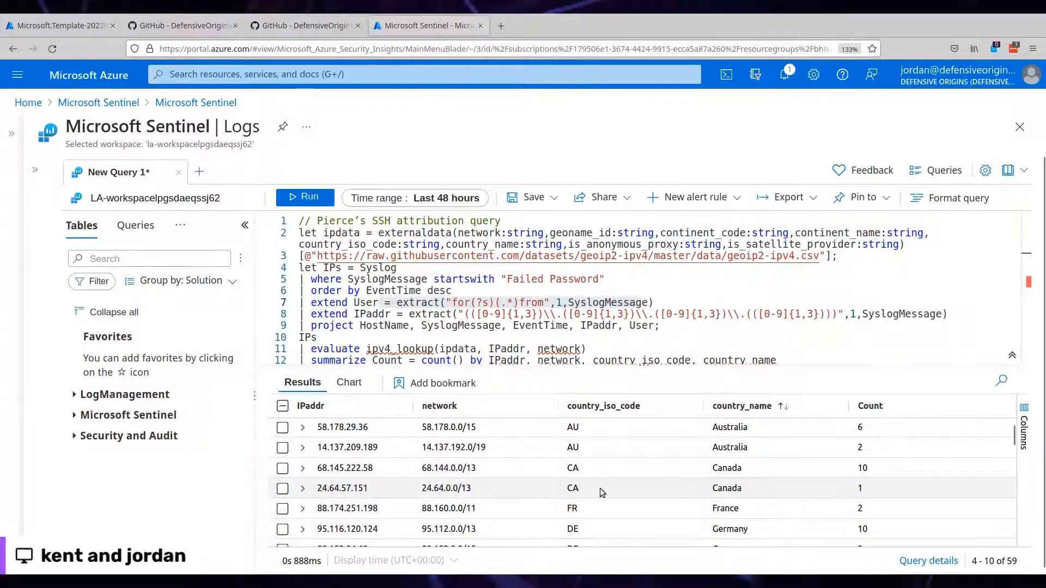
{"action": "scroll", "coordinate": [600, 488], "scroll_direction": "down", "scroll_amount": 2}
{"action": "scroll", "coordinate": [591, 502], "scroll_direction": "down", "scroll_amount": 2}
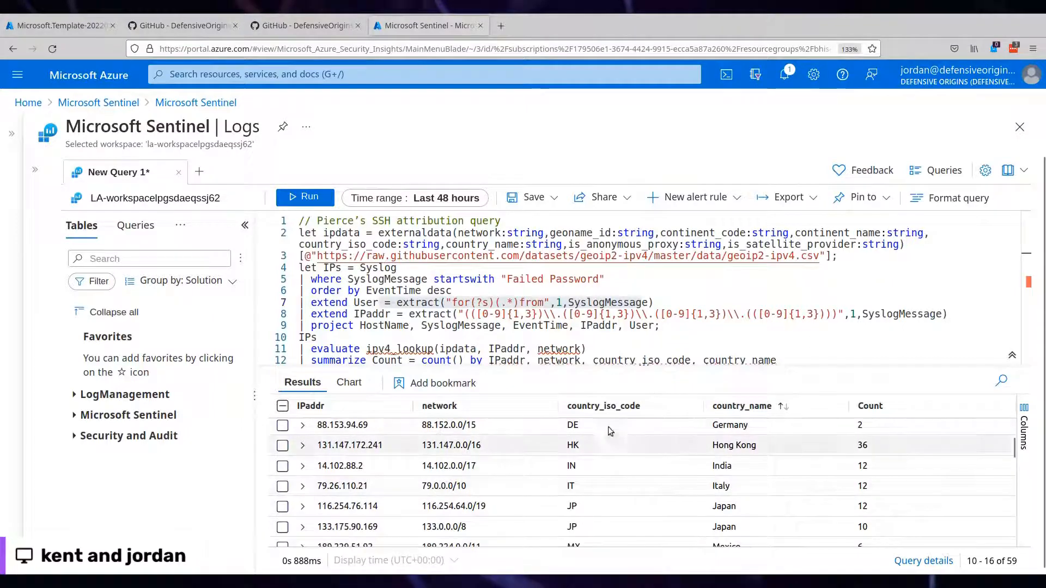
{"action": "left_click", "coordinate": [642, 452]}
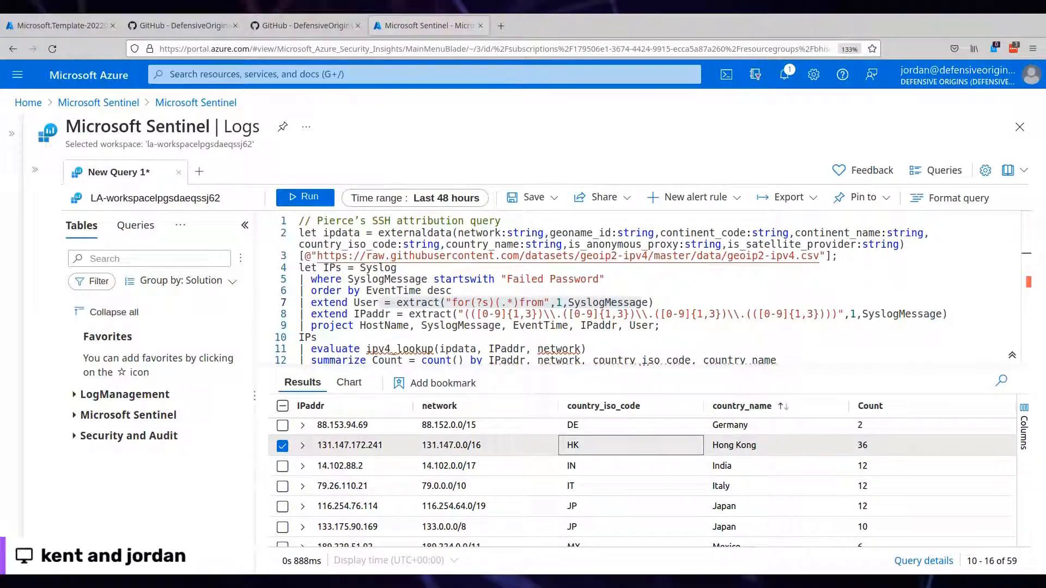
Step: Examine the remaining countries and their SSH failed-login counts in the sorted results, ending back at the Hong Kong row
{"action": "scroll", "coordinate": [814, 481], "scroll_direction": "down", "scroll_amount": 3}
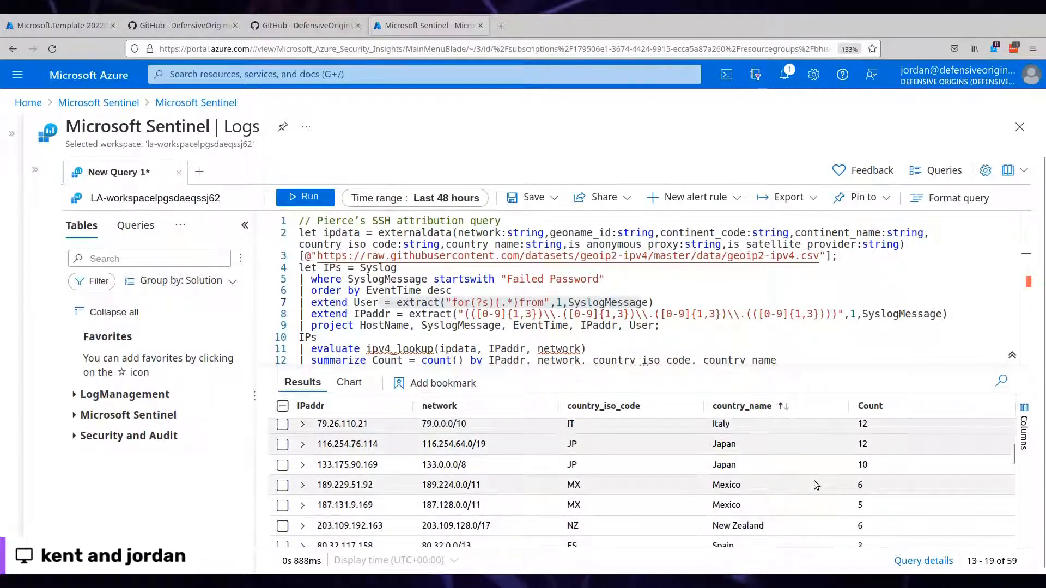
{"action": "scroll", "coordinate": [813, 480], "scroll_direction": "down", "scroll_amount": 3}
{"action": "scroll", "coordinate": [814, 480], "scroll_direction": "up", "scroll_amount": 3}
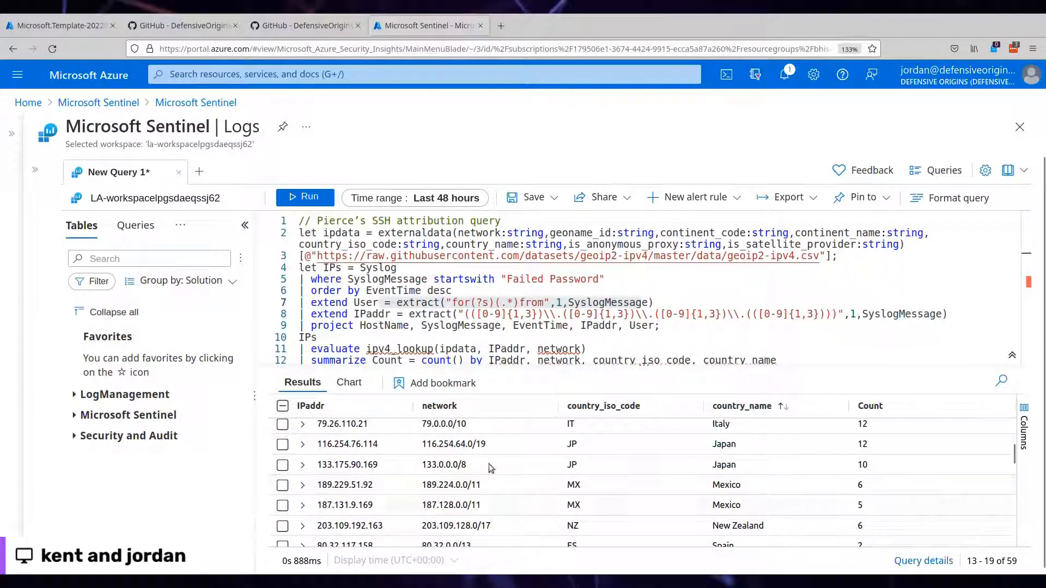
{"action": "scroll", "coordinate": [654, 469], "scroll_direction": "down", "scroll_amount": 6}
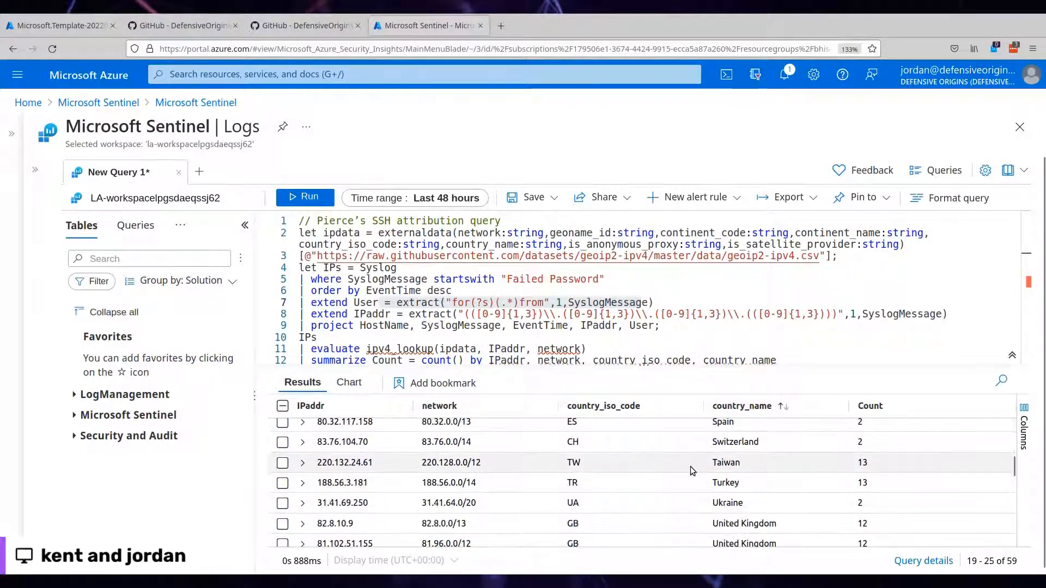
{"action": "scroll", "coordinate": [687, 468], "scroll_direction": "down", "scroll_amount": 6}
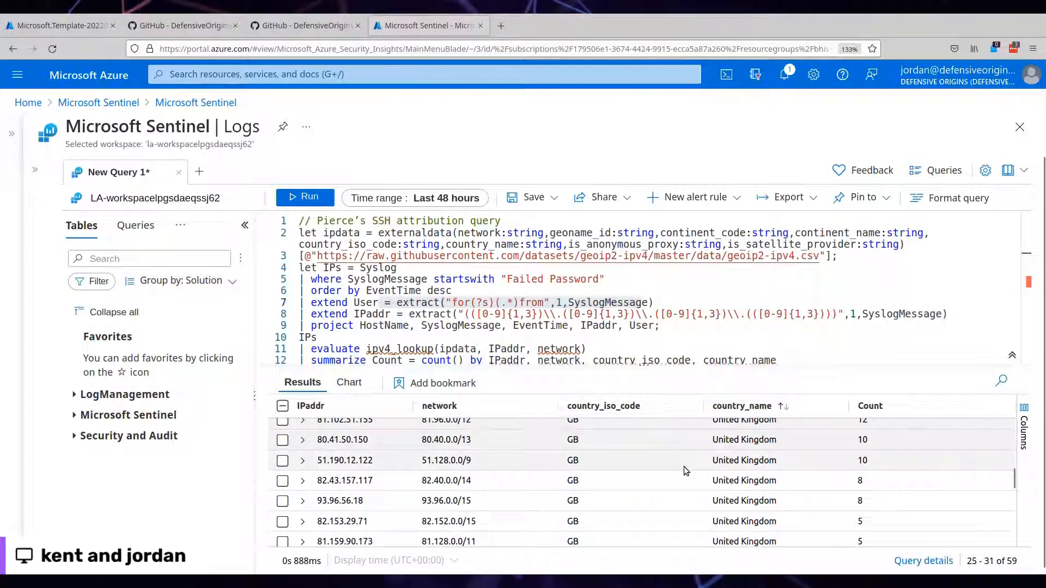
{"action": "scroll", "coordinate": [685, 470], "scroll_direction": "down", "scroll_amount": 12}
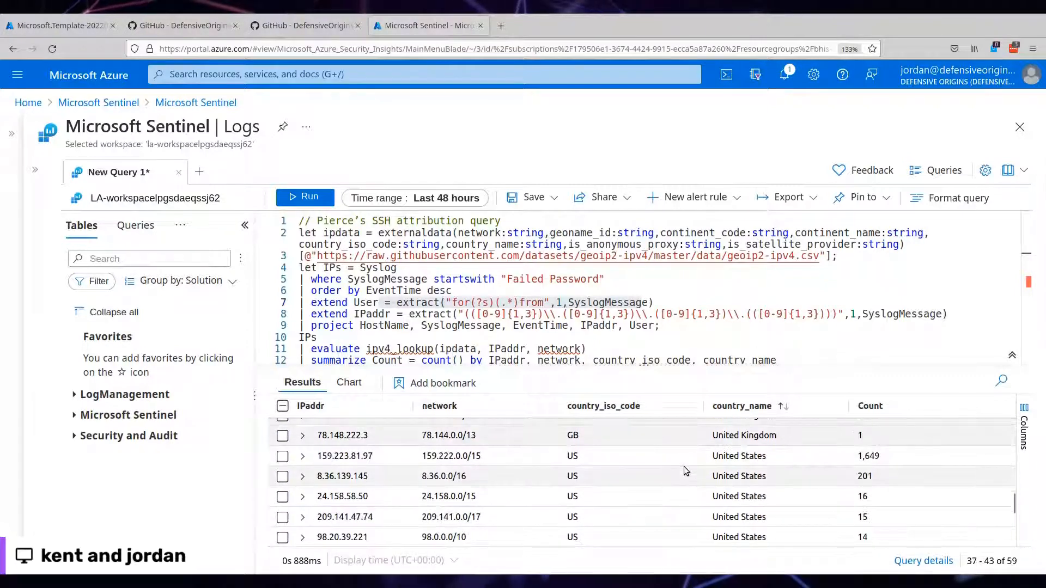
{"action": "scroll", "coordinate": [682, 466], "scroll_direction": "up", "scroll_amount": 3}
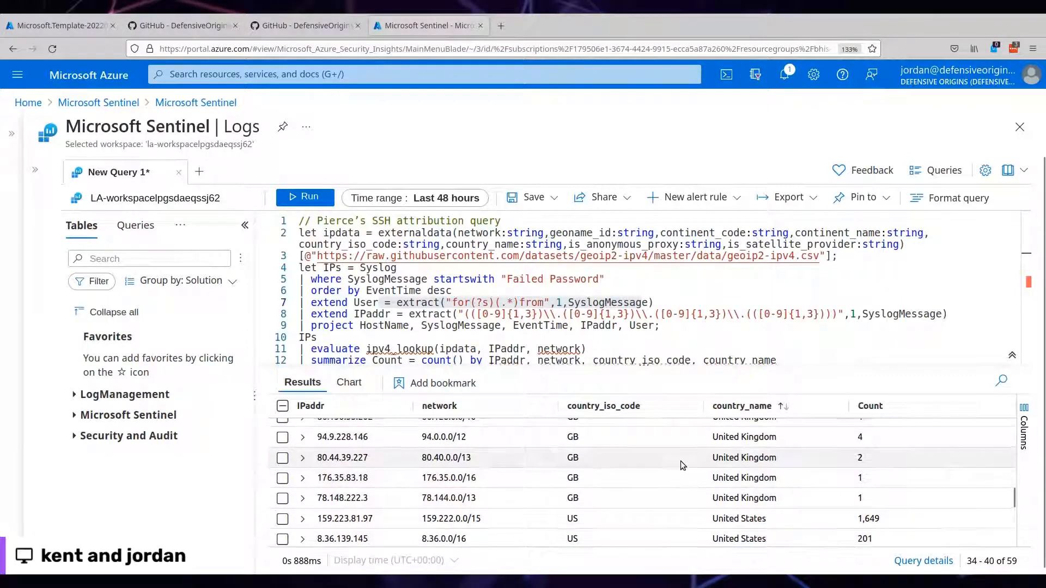
{"action": "scroll", "coordinate": [681, 461], "scroll_direction": "up", "scroll_amount": 15}
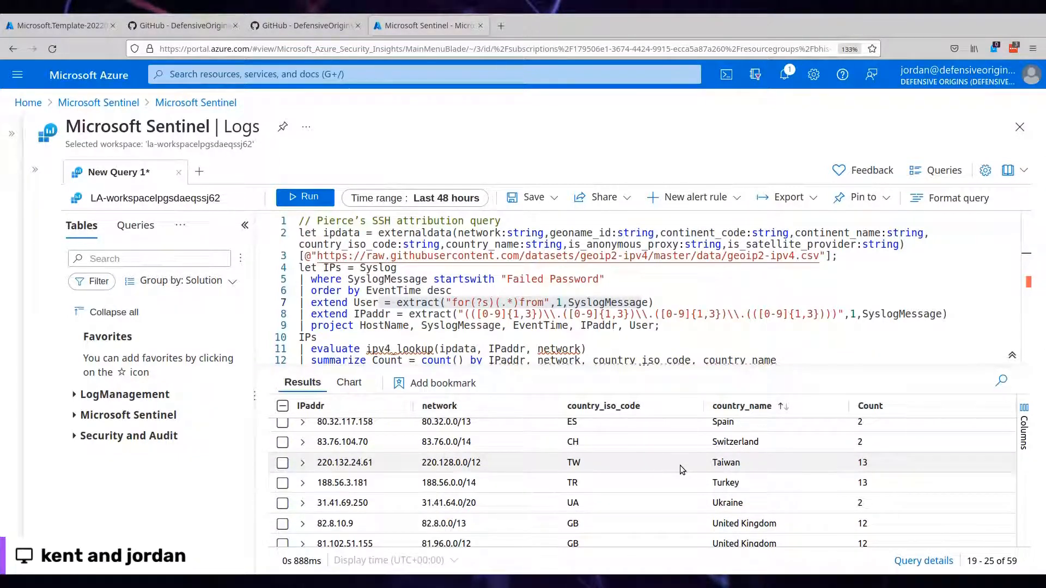
{"action": "scroll", "coordinate": [680, 465], "scroll_direction": "up", "scroll_amount": 9}
{"action": "left_click", "coordinate": [678, 445]}
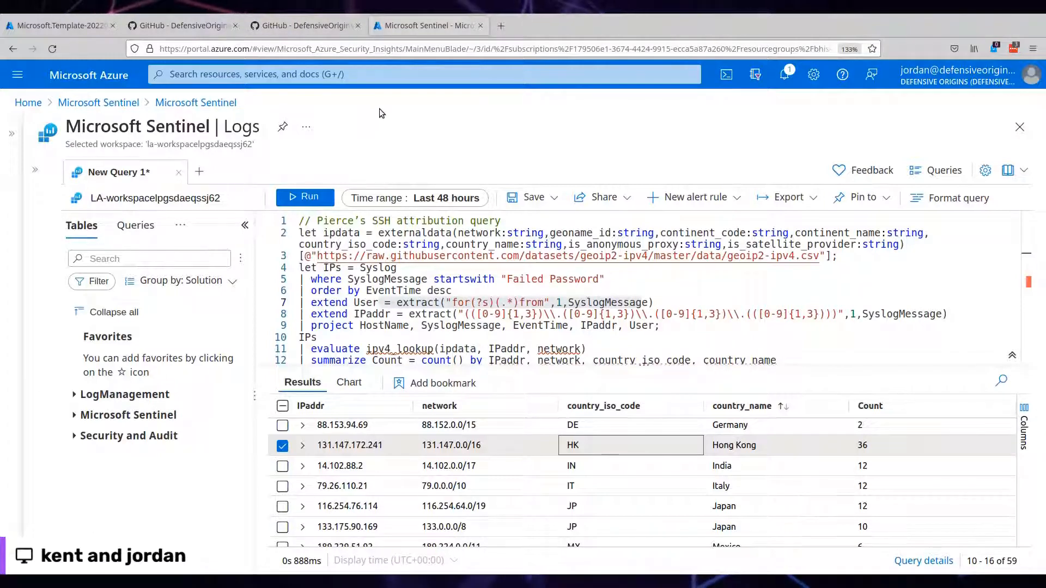
Step: Copy the "Interesting perspective on failed logins" query from the SentinelKQL README, without its comment line
{"action": "left_click", "coordinate": [323, 26]}
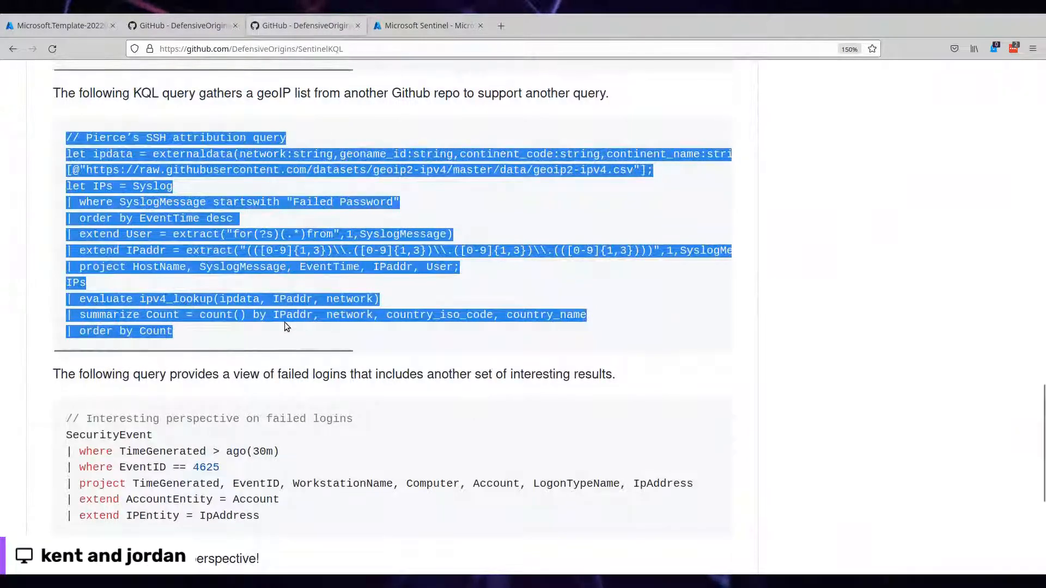
{"action": "left_click", "coordinate": [279, 339]}
{"action": "scroll", "coordinate": [279, 339], "scroll_direction": "down", "scroll_amount": 5}
{"action": "left_click_drag", "start_coordinate": [260, 234], "coordinate": [37, 151]}
{"action": "key", "text": "ctrl+c"}
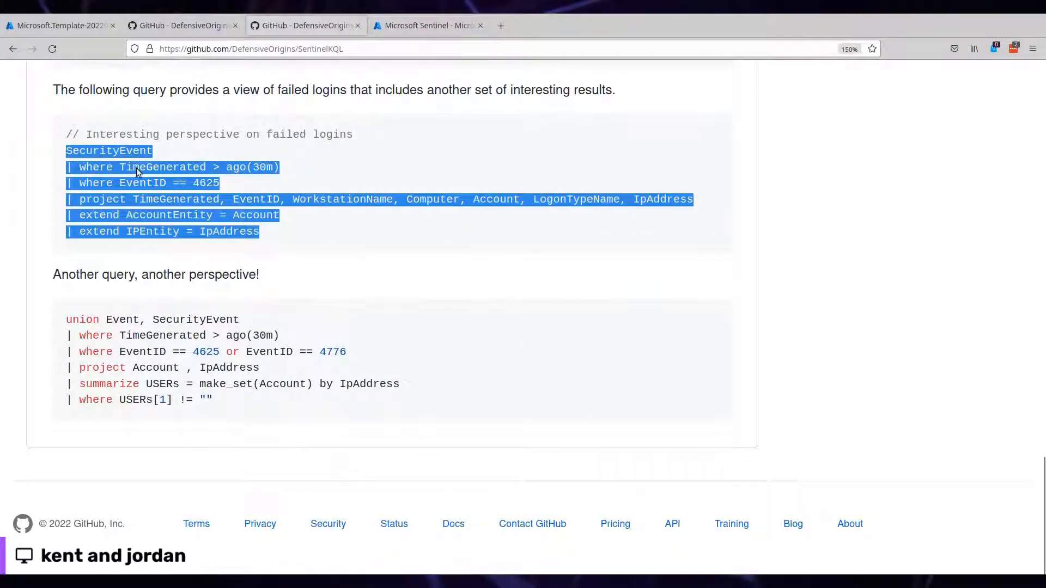
Step: Replace the SSH attribution query in Sentinel with the copied SecurityEvent query for EventID 4625 over the last 30 minutes
{"action": "left_click", "coordinate": [413, 27]}
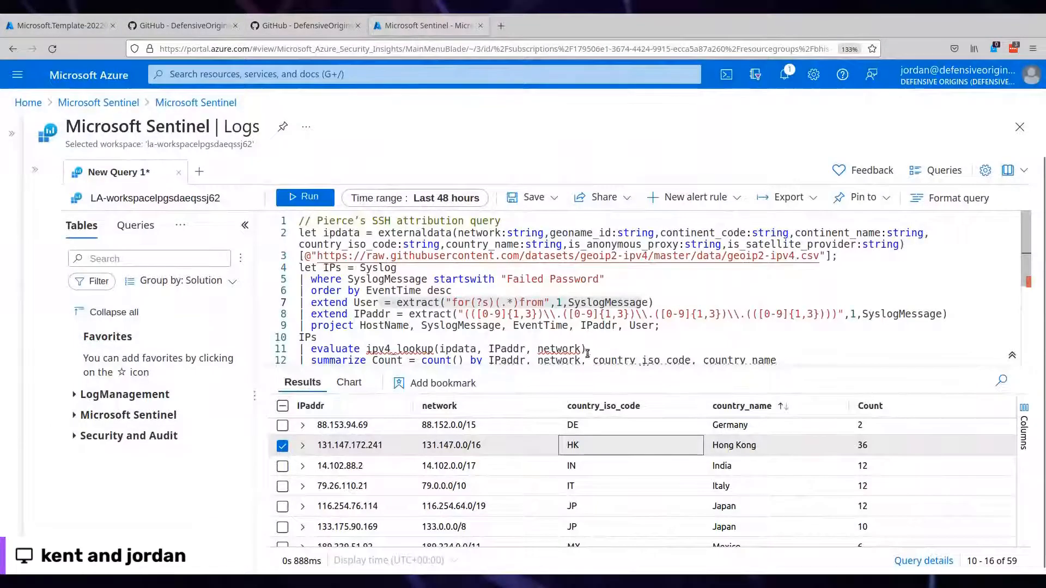
{"action": "double_click", "coordinate": [551, 315]}
{"action": "left_click", "coordinate": [549, 316]}
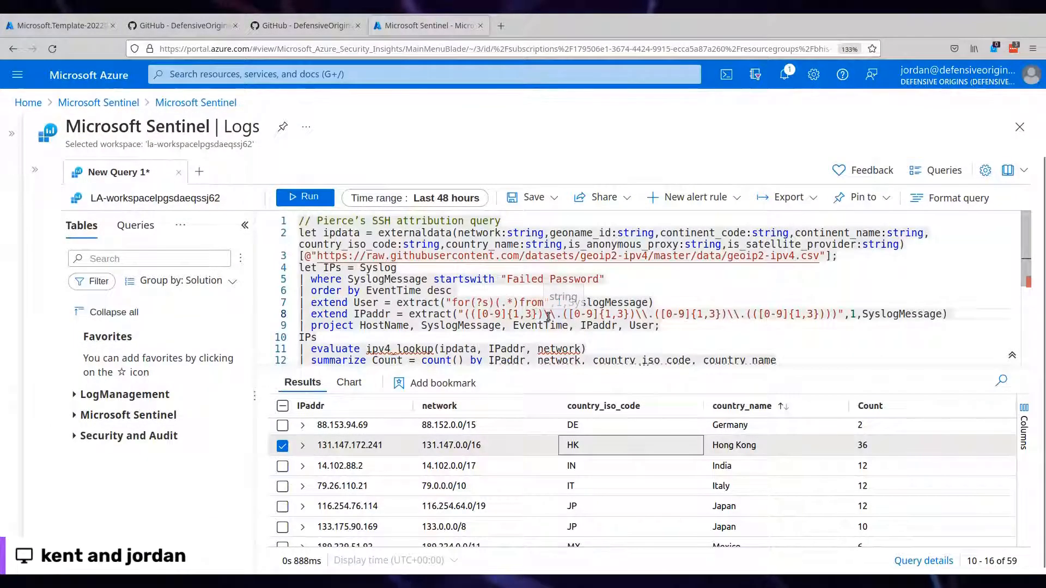
{"action": "key", "text": "ctrl+a"}
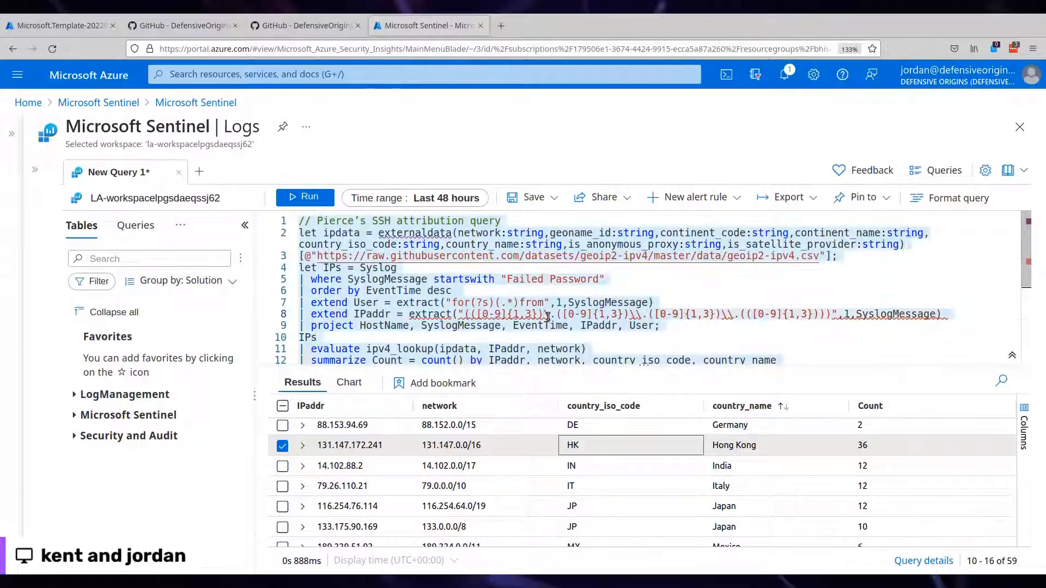
{"action": "key", "text": "BackSpace"}
{"action": "key", "text": "ctrl+v"}
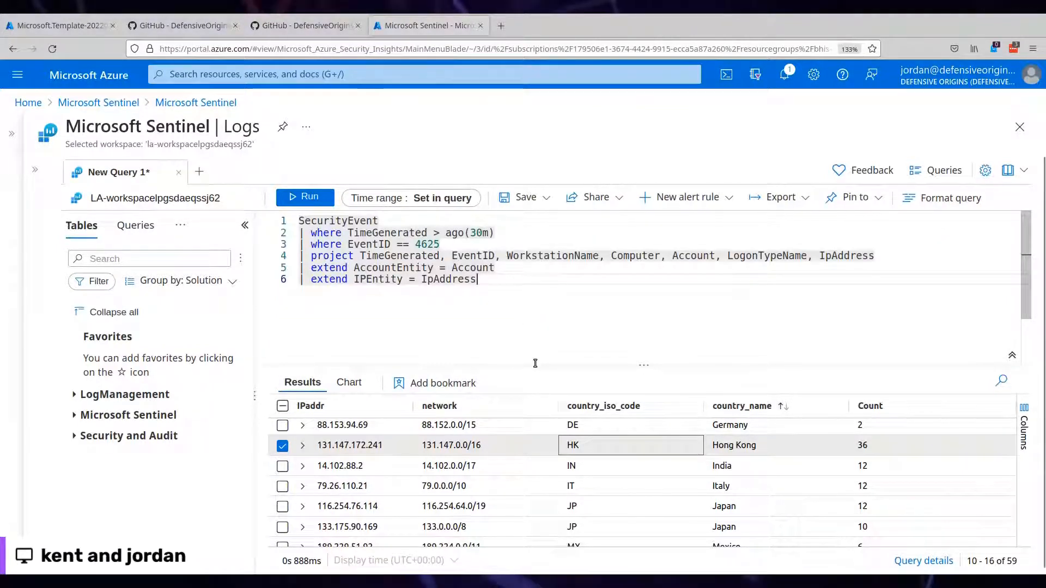
Step: Run the SecurityEvent failed-login query and shrink the query editor to give the results more room
{"action": "left_click_drag", "start_coordinate": [535, 363], "coordinate": [525, 316]}
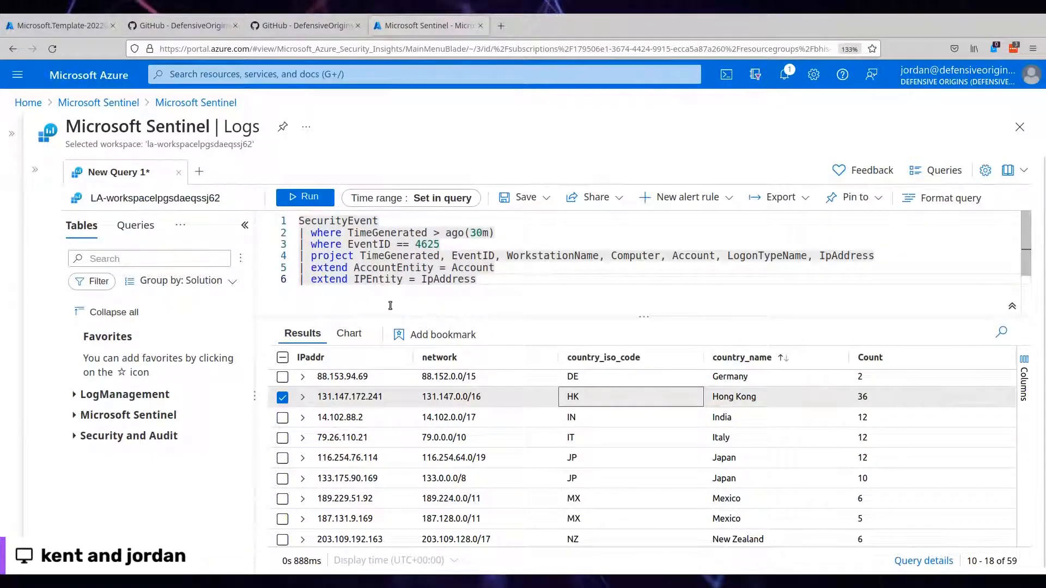
{"action": "left_click", "coordinate": [304, 199]}
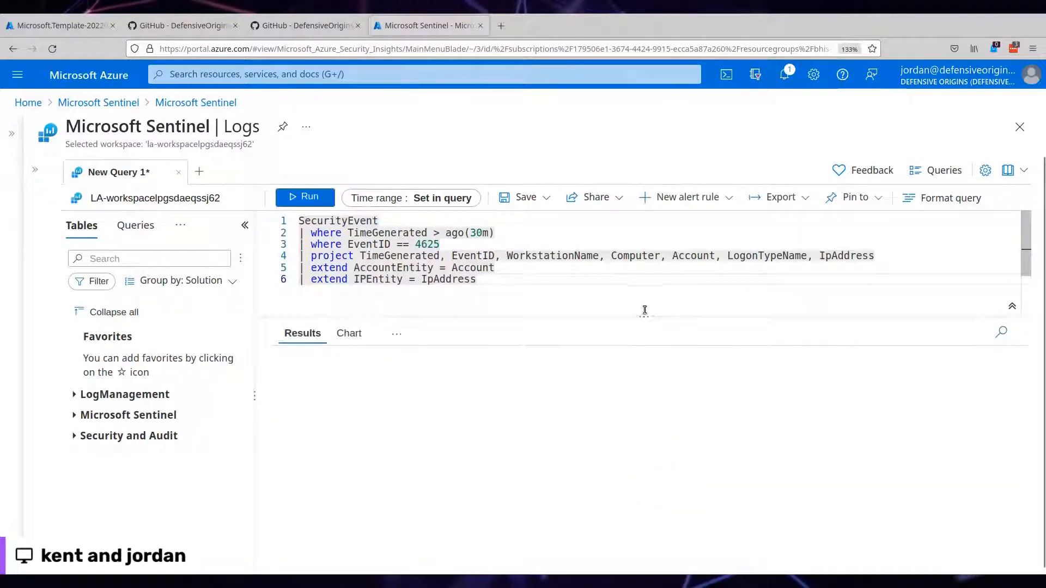
{"action": "left_click_drag", "start_coordinate": [644, 318], "coordinate": [636, 300]}
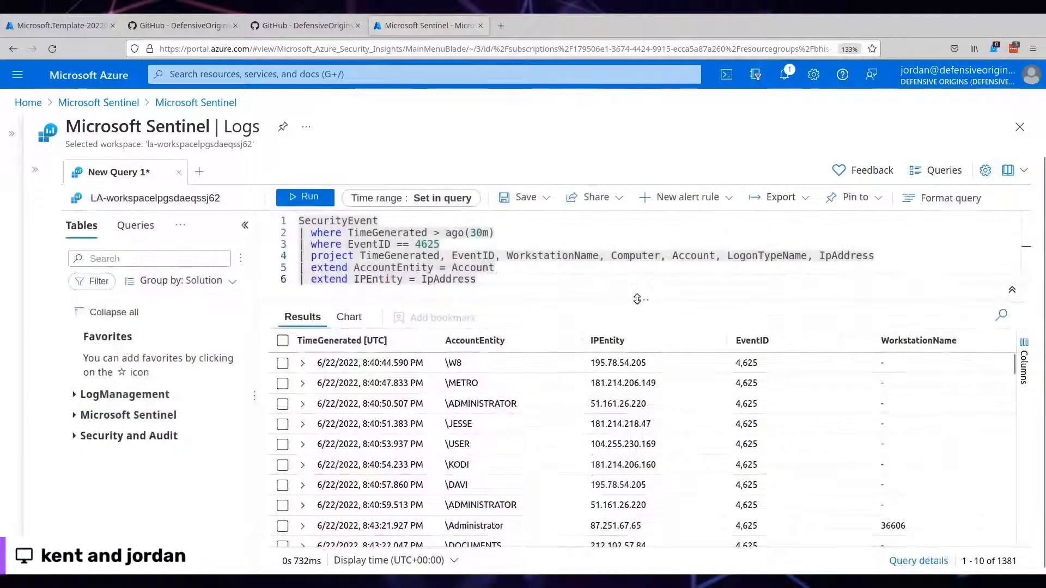